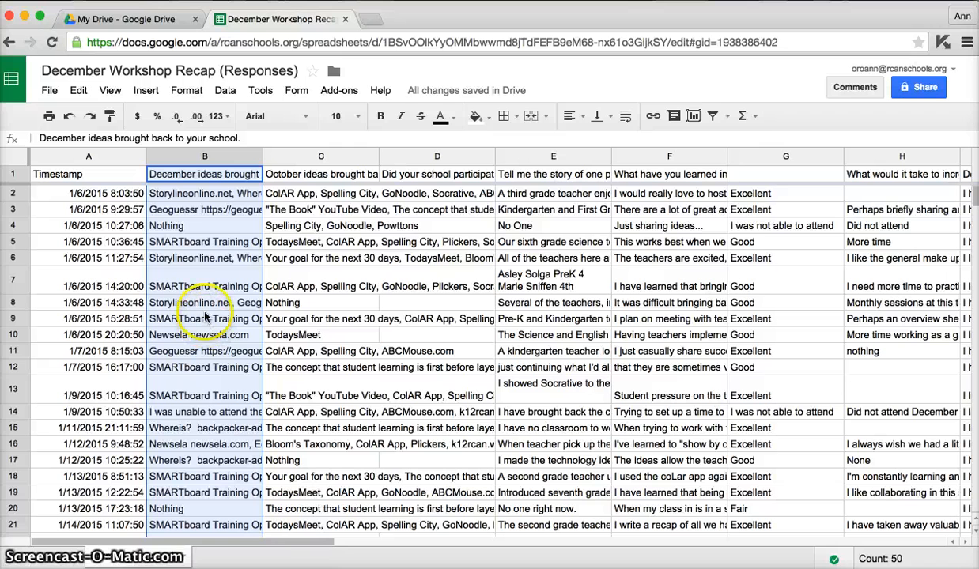
Review the survey response columns C through G and the first December ideas response in cell B2.
{"action": "left_click", "coordinate": [757, 158]}
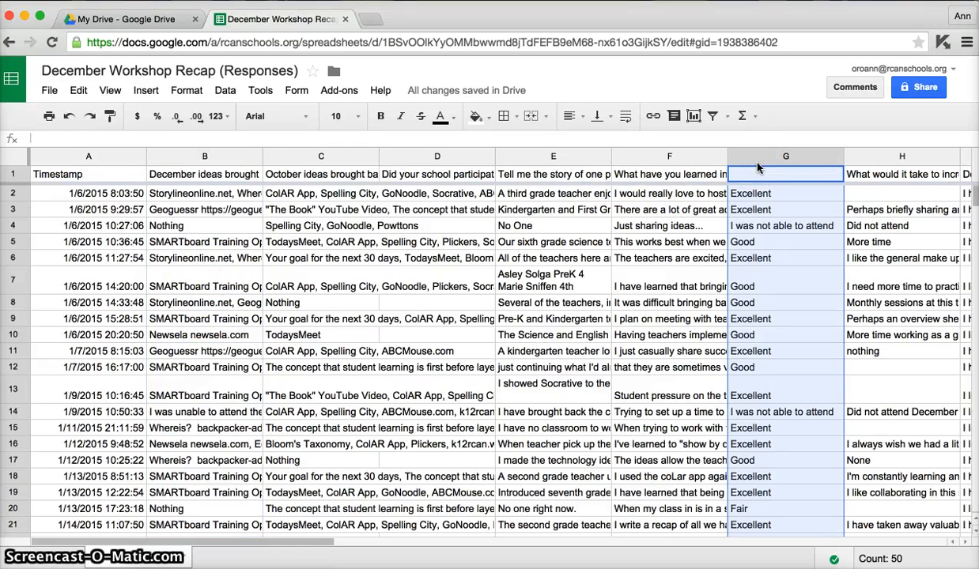
{"action": "left_click", "coordinate": [347, 162]}
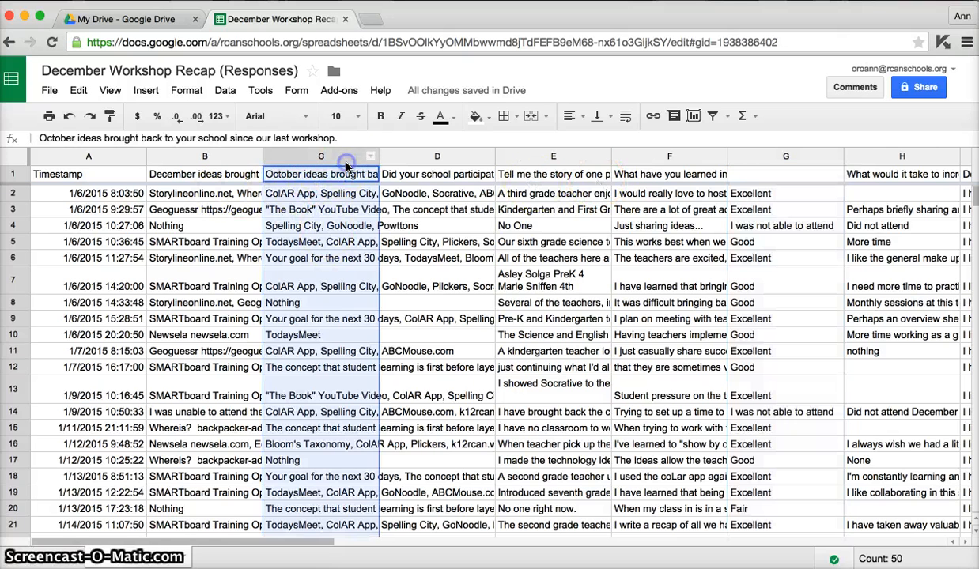
{"action": "left_click", "coordinate": [422, 155]}
{"action": "left_click", "coordinate": [511, 155]}
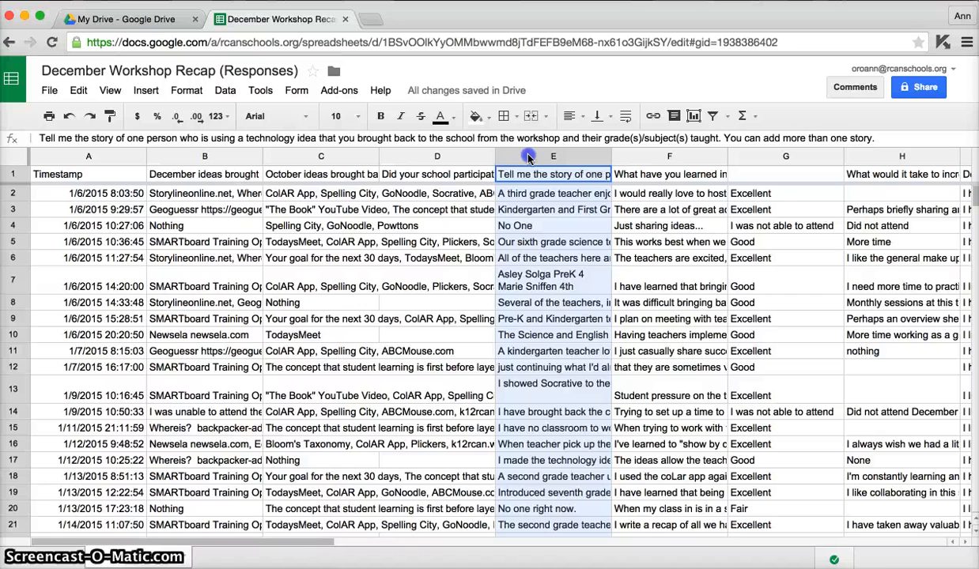
{"action": "left_click", "coordinate": [630, 159]}
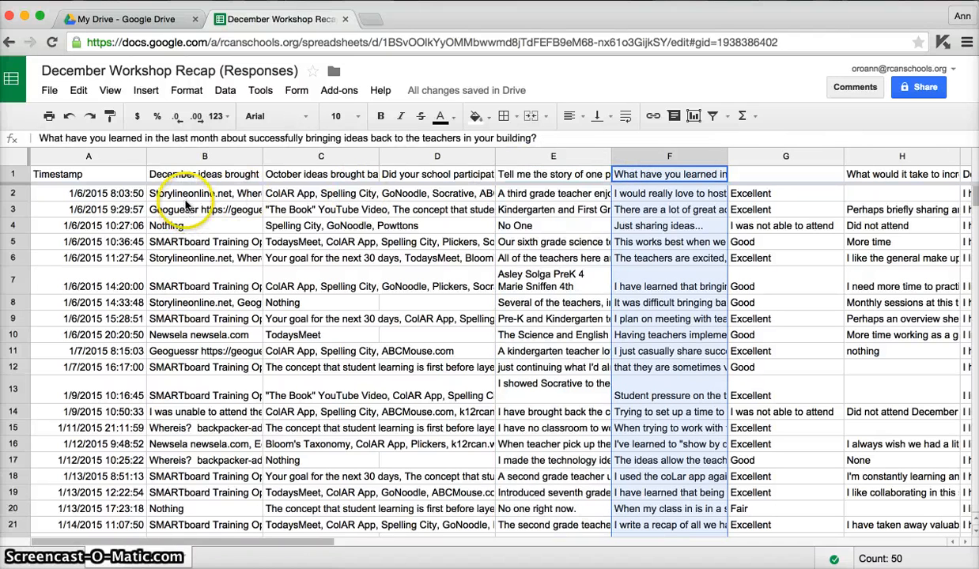
{"action": "left_click", "coordinate": [187, 198]}
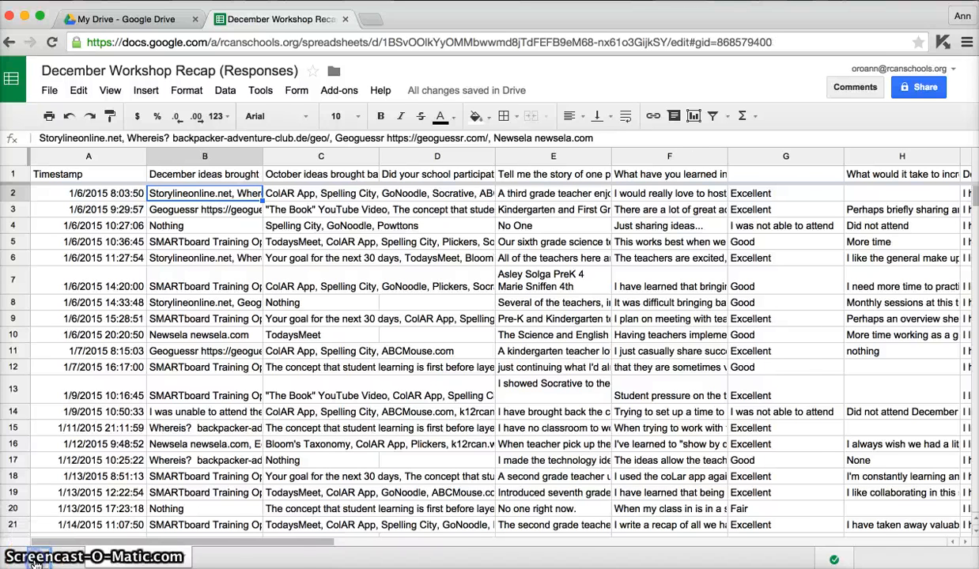
Add a blank sheet to the spreadsheet and return to the form responses sheet.
{"action": "left_click", "coordinate": [33, 558]}
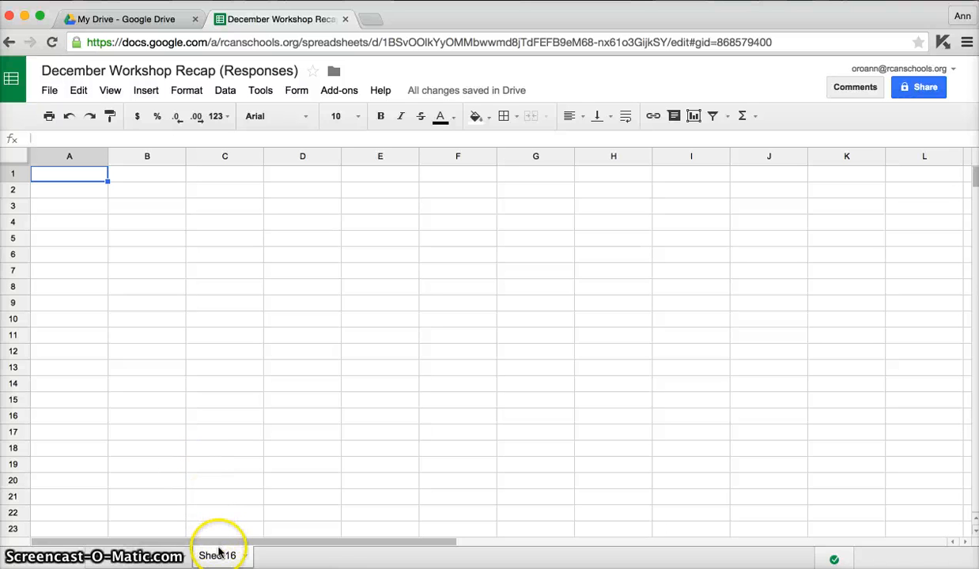
{"action": "left_click", "coordinate": [127, 554]}
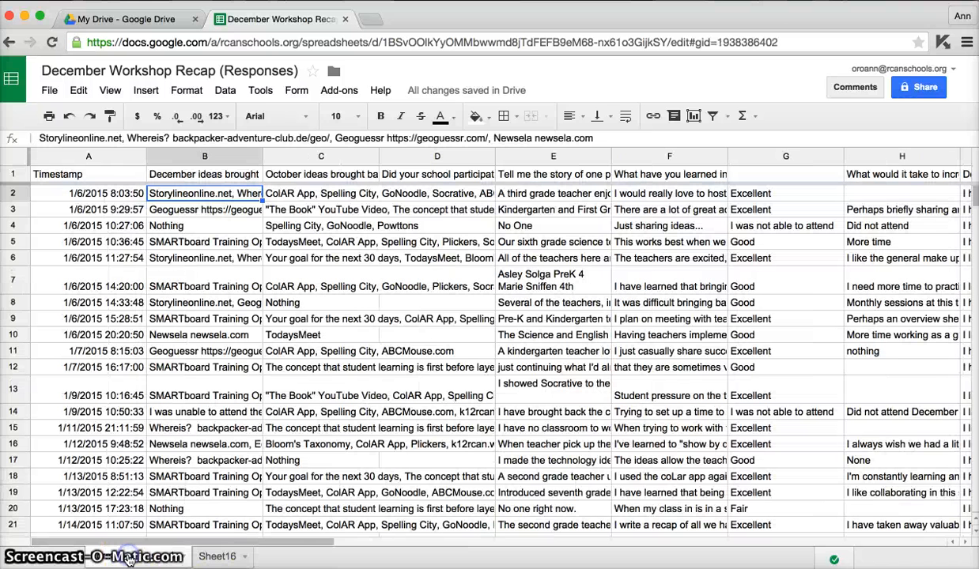
{"action": "left_click", "coordinate": [222, 557]}
{"action": "left_click", "coordinate": [162, 560]}
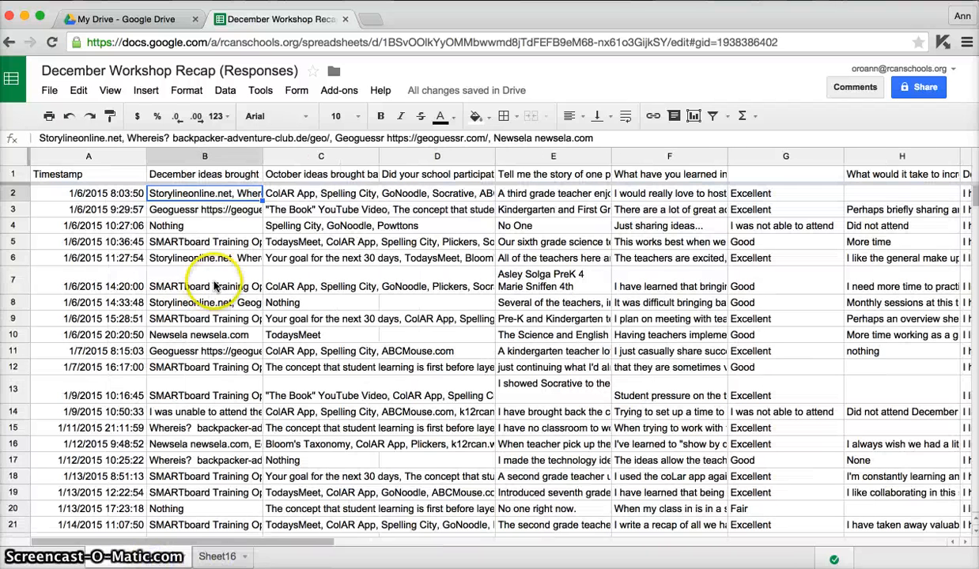
Copy the December ideas column B from the responses sheet into the new sheet, starting at cell A1.
{"action": "left_click", "coordinate": [205, 156]}
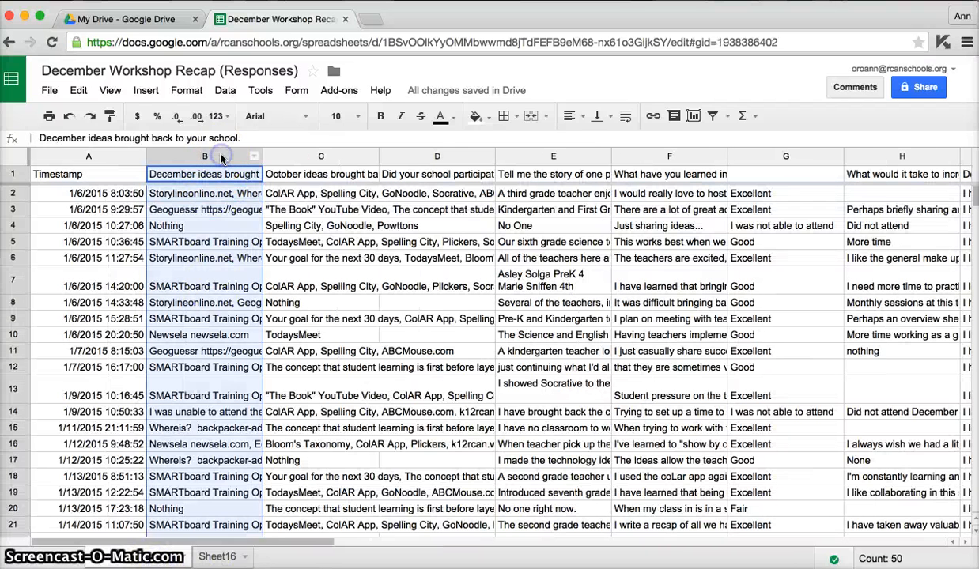
{"action": "right_click", "coordinate": [221, 159]}
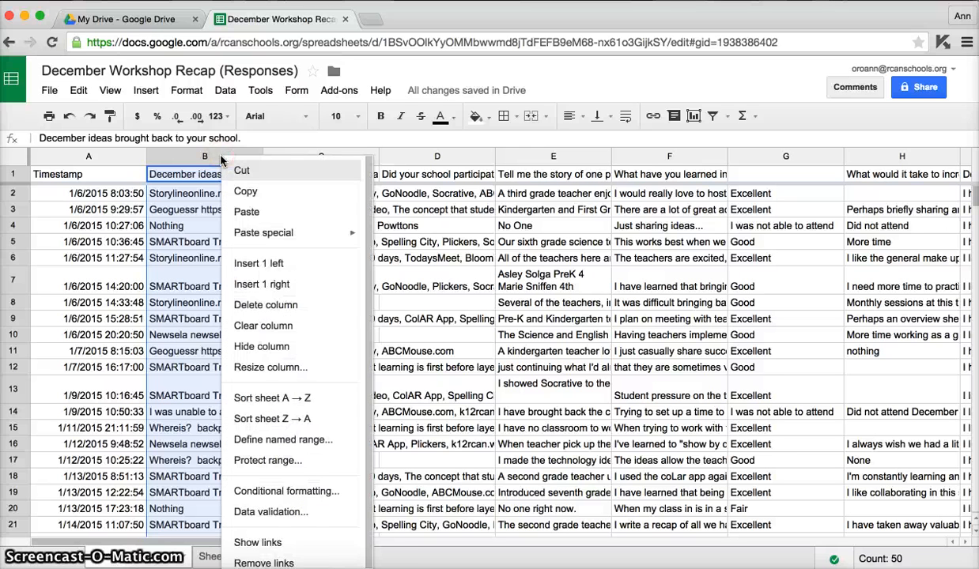
{"action": "left_click", "coordinate": [243, 190]}
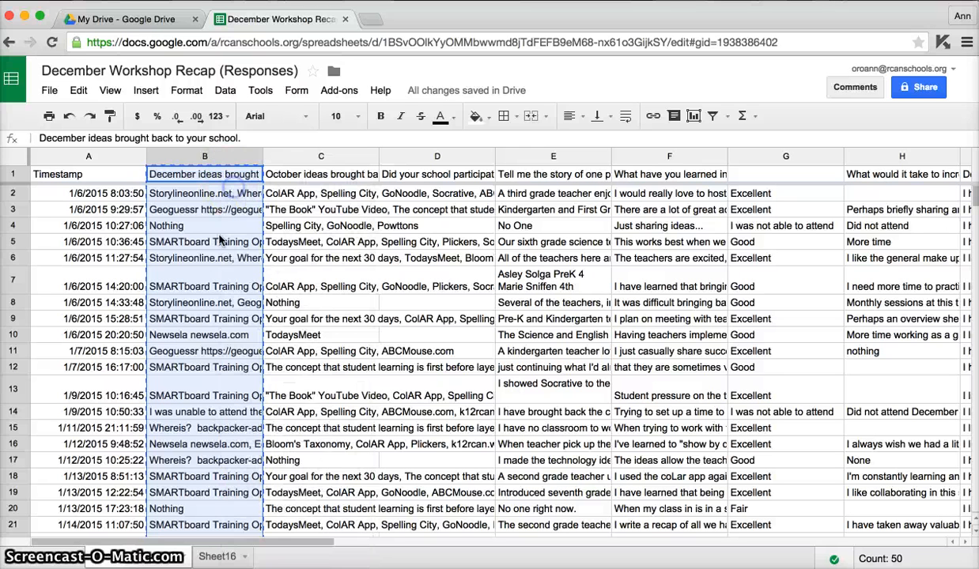
{"action": "left_click", "coordinate": [214, 557]}
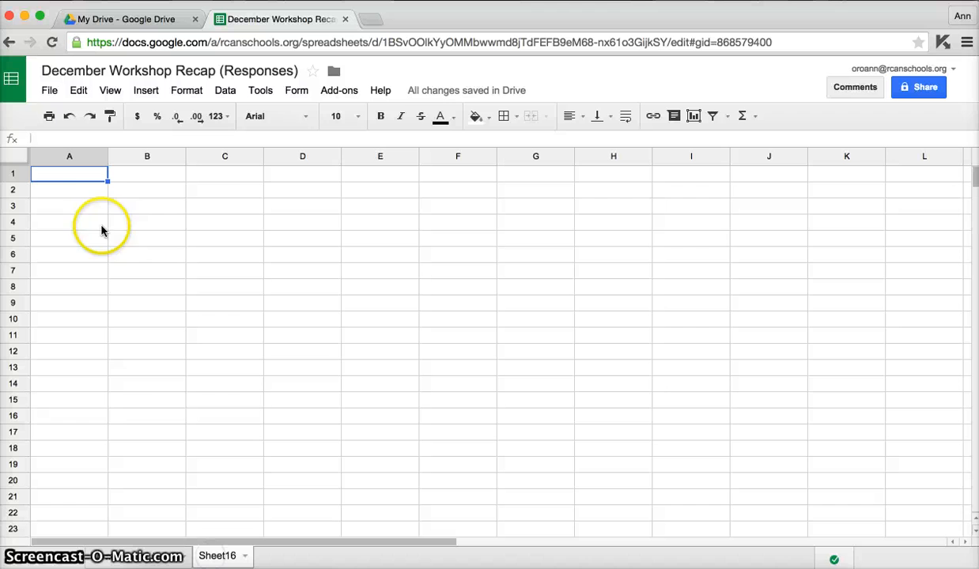
{"action": "right_click", "coordinate": [82, 175]}
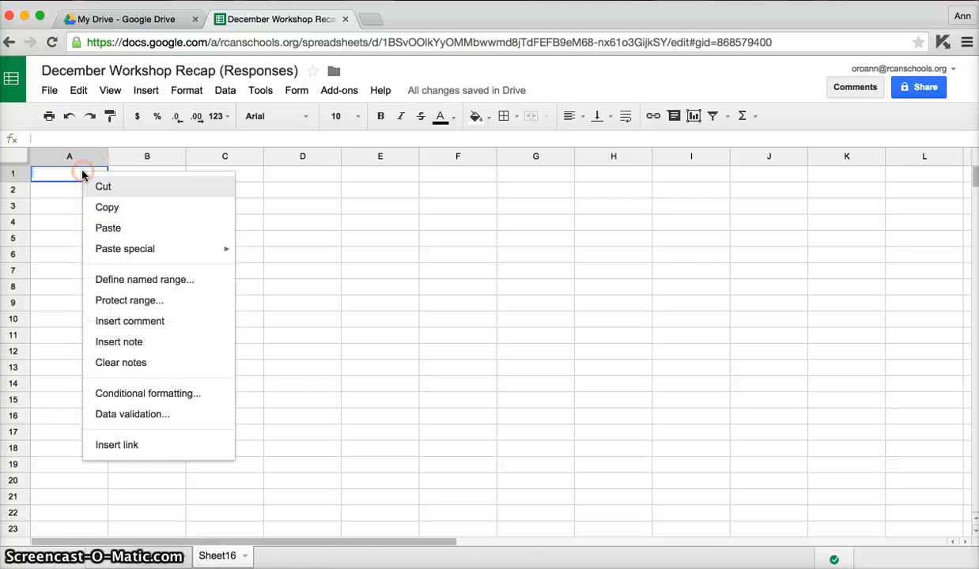
{"action": "left_click", "coordinate": [105, 228]}
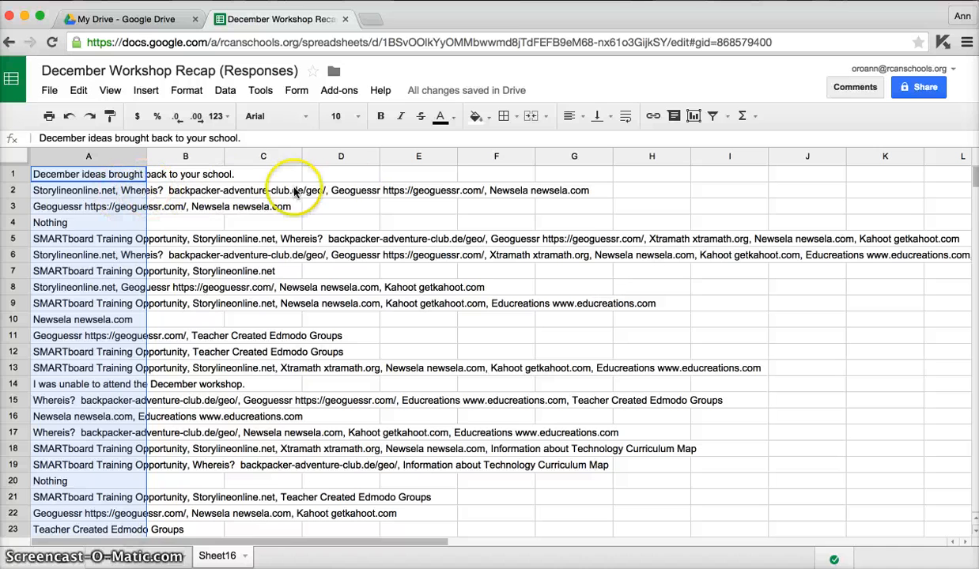
Insert 10 blank rows above row 2, between the header and the responses.
{"action": "left_click", "coordinate": [17, 189]}
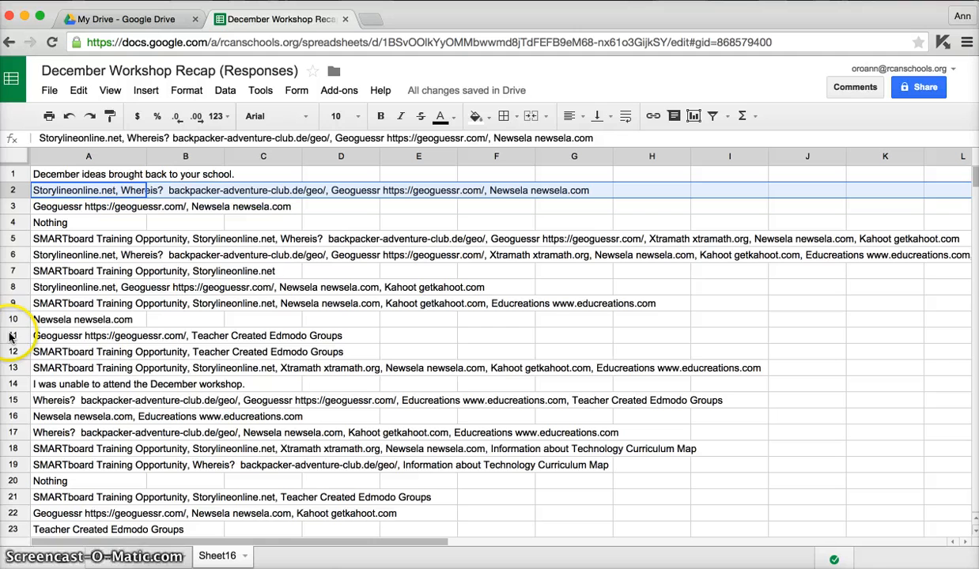
{"action": "left_click", "coordinate": [11, 337], "text": "shift"}
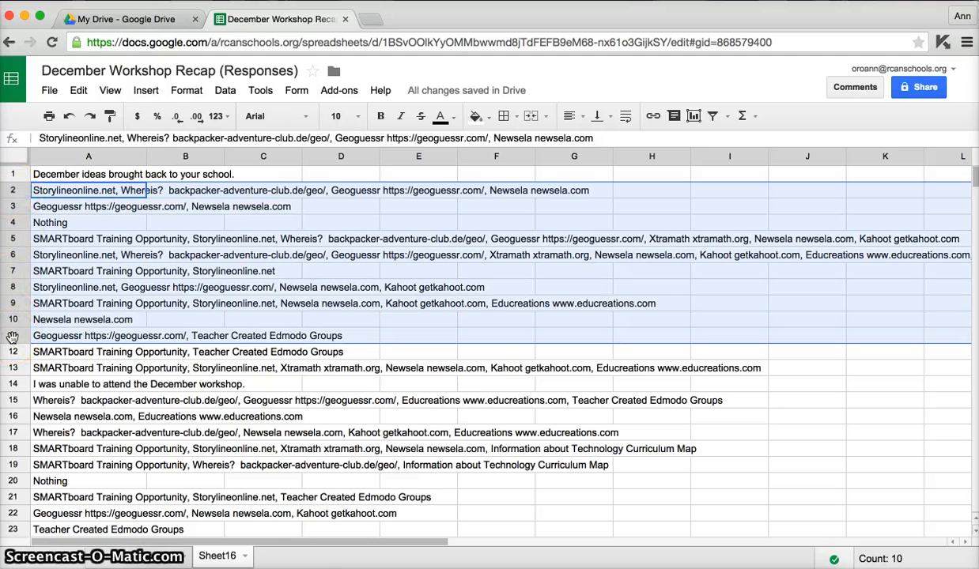
{"action": "right_click", "coordinate": [13, 337]}
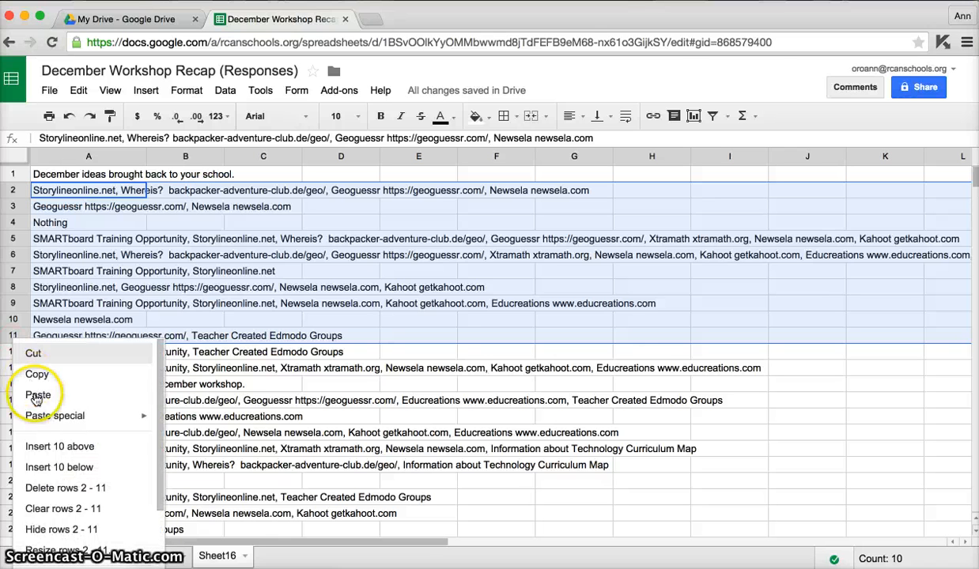
{"action": "left_click", "coordinate": [44, 448]}
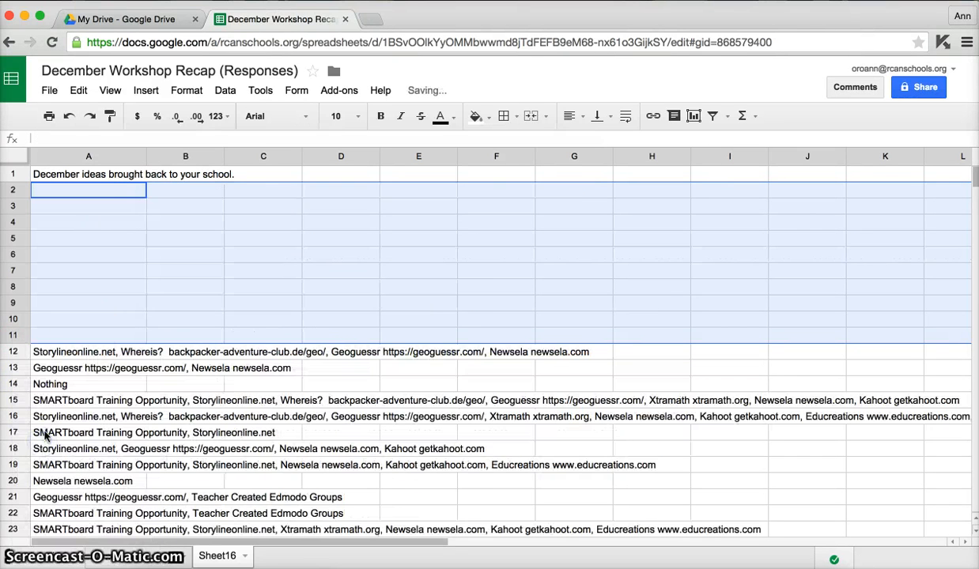
Copy the first response from cell A12 into cells A2, A3 and A4.
{"action": "left_click", "coordinate": [79, 353]}
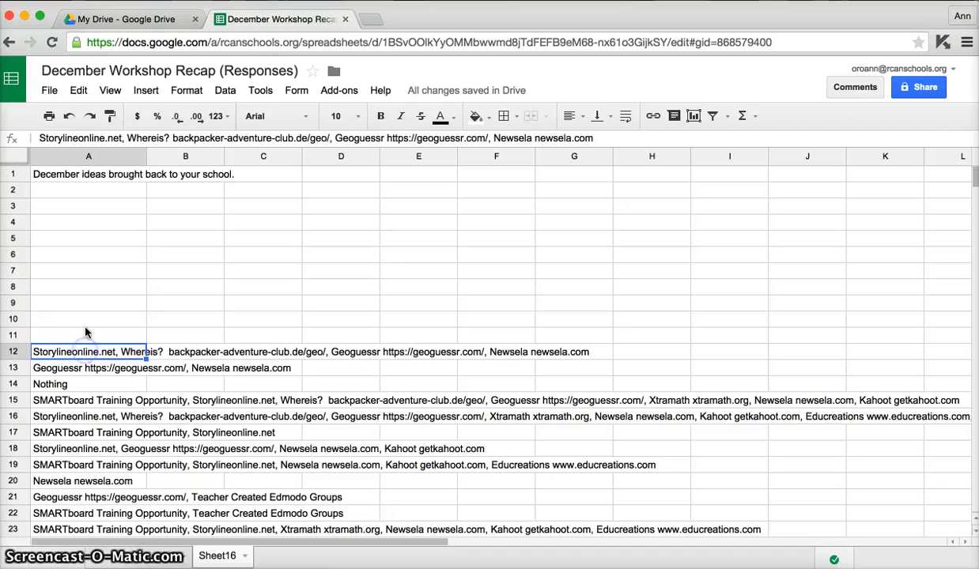
{"action": "key", "text": "ctrl+c"}
{"action": "left_click", "coordinate": [85, 190]}
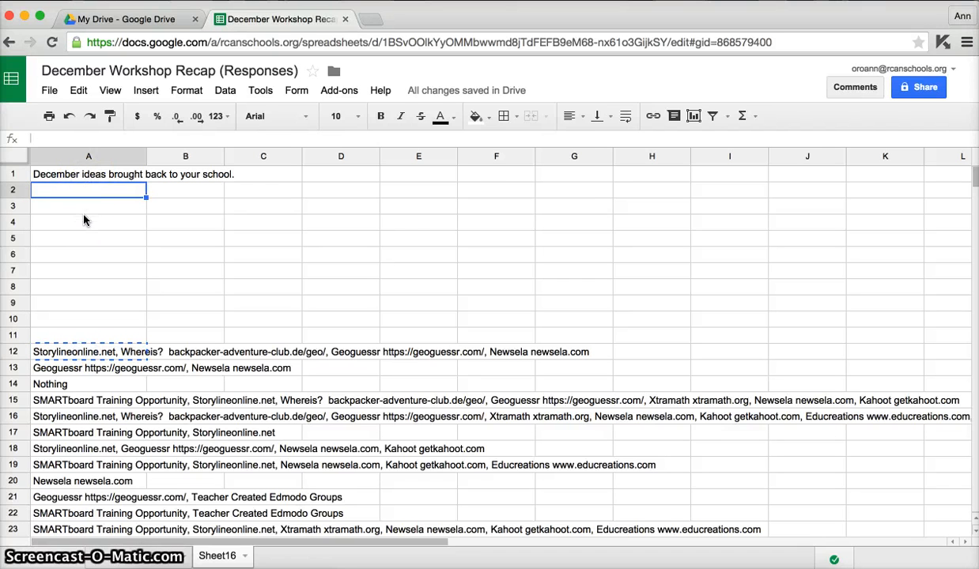
{"action": "left_click", "coordinate": [86, 219], "text": "shift"}
{"action": "key", "text": "ctrl+v"}
Trim the text in cell A2 to only "Storylineonline.net".
{"action": "left_click", "coordinate": [93, 194]}
{"action": "double_click", "coordinate": [128, 193]}
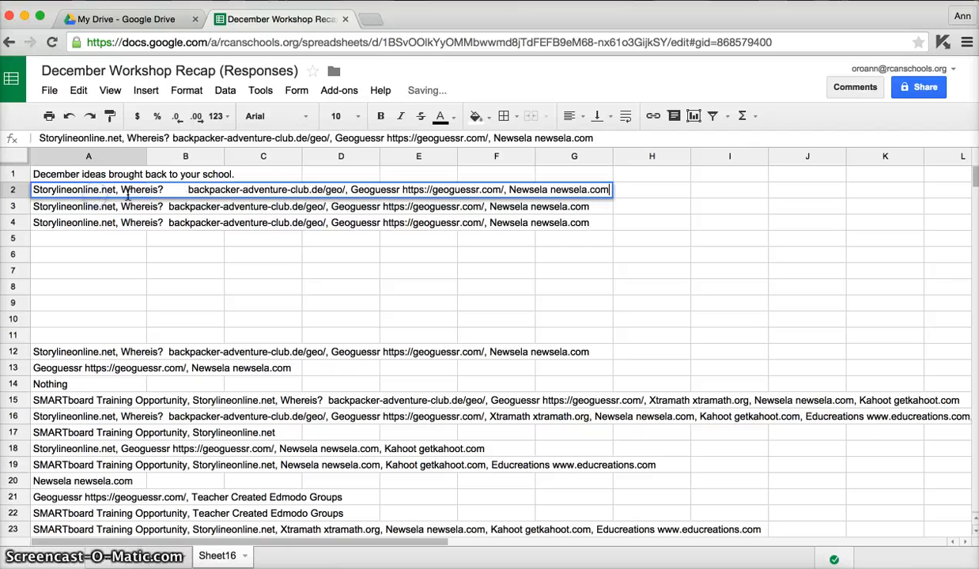
{"action": "left_click_drag", "start_coordinate": [116, 191], "coordinate": [609, 195]}
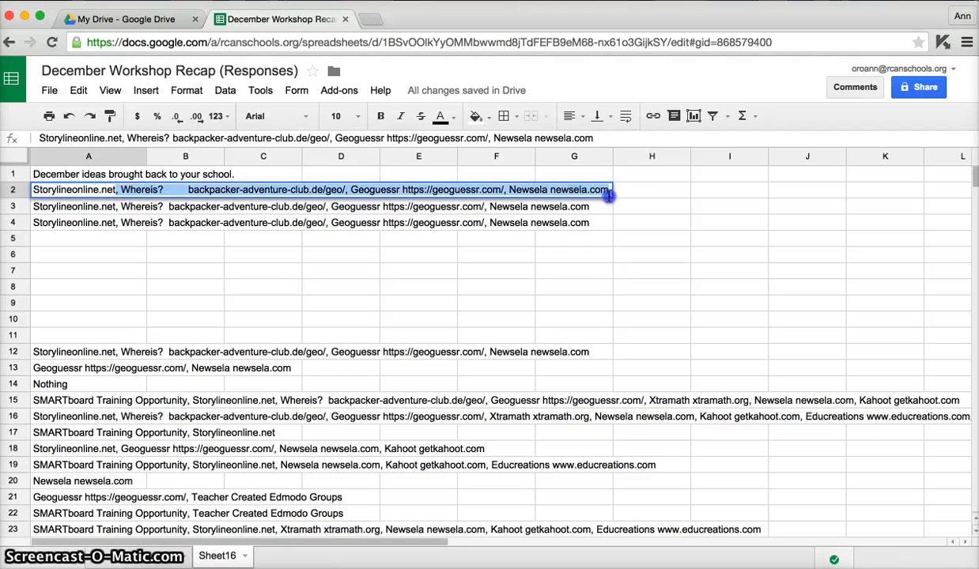
{"action": "key", "text": "BackSpace"}
{"action": "left_click", "coordinate": [463, 204]}
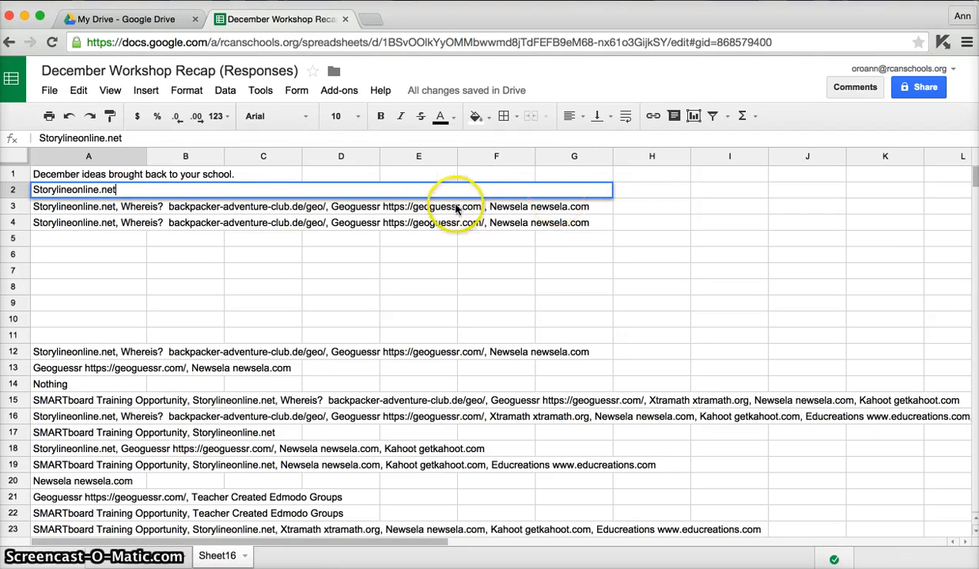
Trim the text in cell A3 to only "Whereis?".
{"action": "left_click", "coordinate": [91, 209]}
{"action": "double_click", "coordinate": [93, 210]}
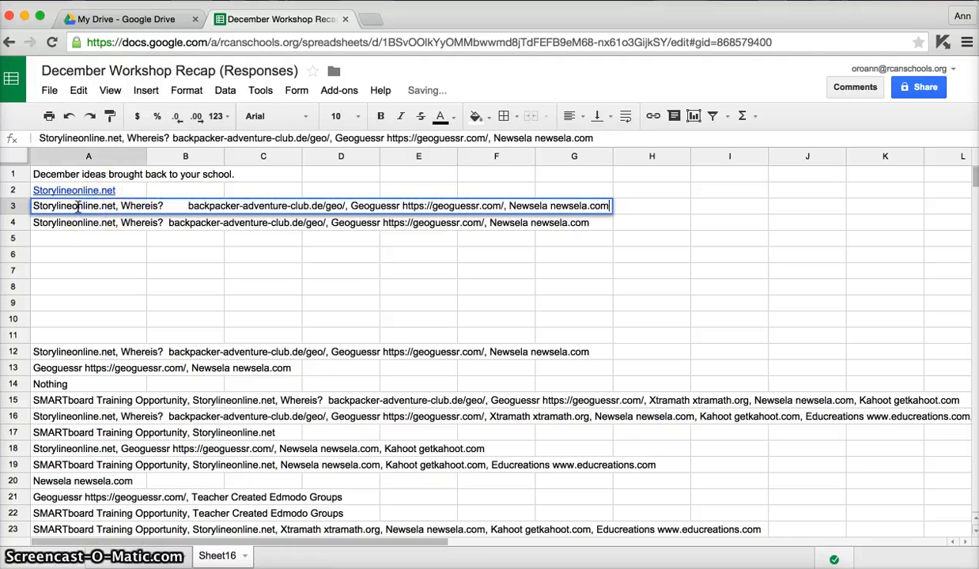
{"action": "left_click_drag", "start_coordinate": [33, 207], "coordinate": [119, 206]}
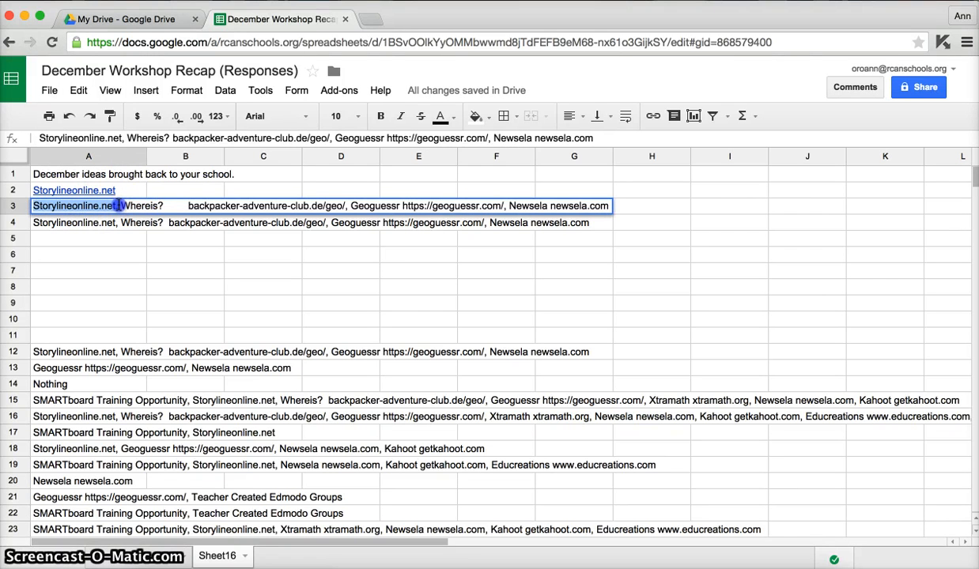
{"action": "key", "text": "BackSpace"}
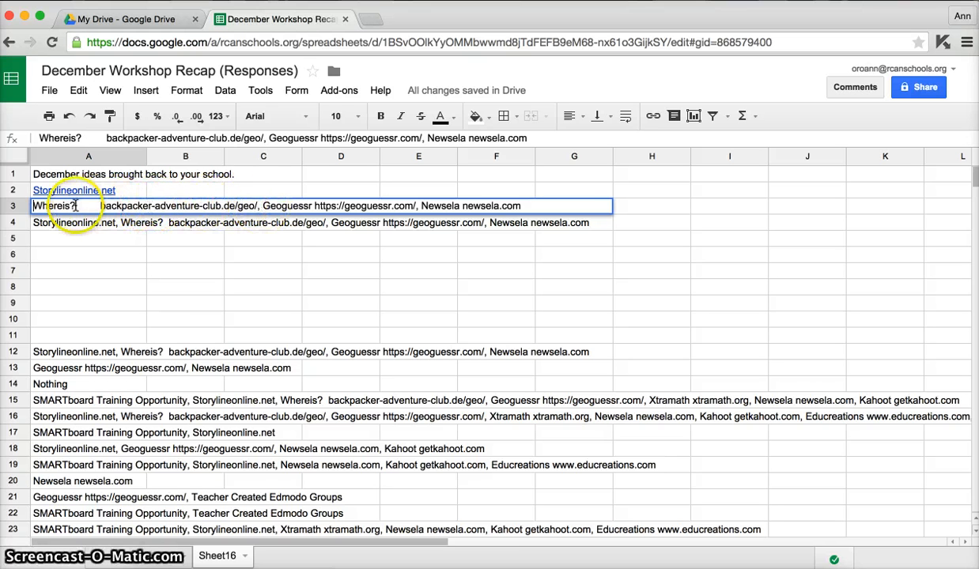
{"action": "left_click_drag", "start_coordinate": [75, 207], "coordinate": [509, 208]}
{"action": "key", "text": "BackSpace"}
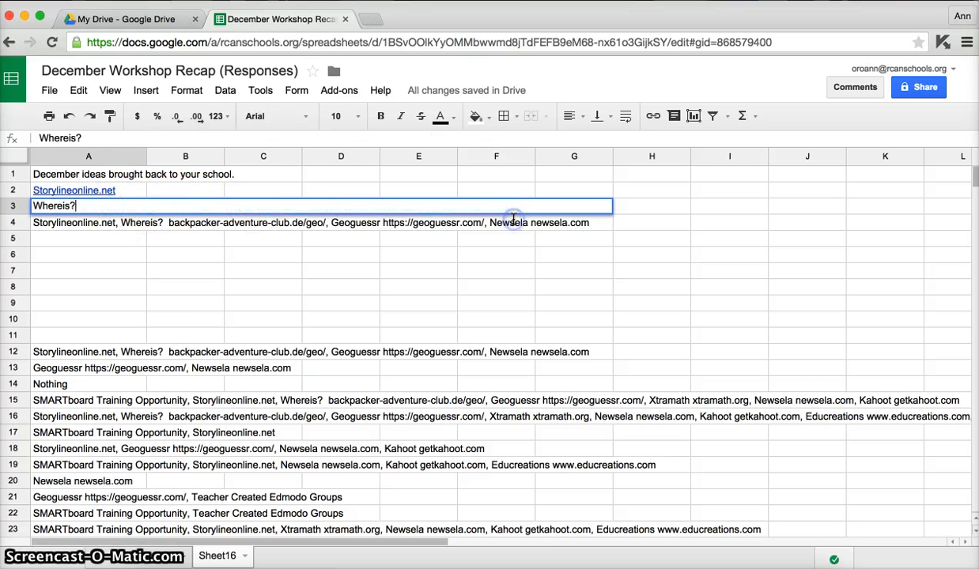
{"action": "key", "text": "Return"}
Duplicate the full response text from cell A4 into cell A5.
{"action": "key", "text": "ctrl+c"}
{"action": "key", "text": "Down"}
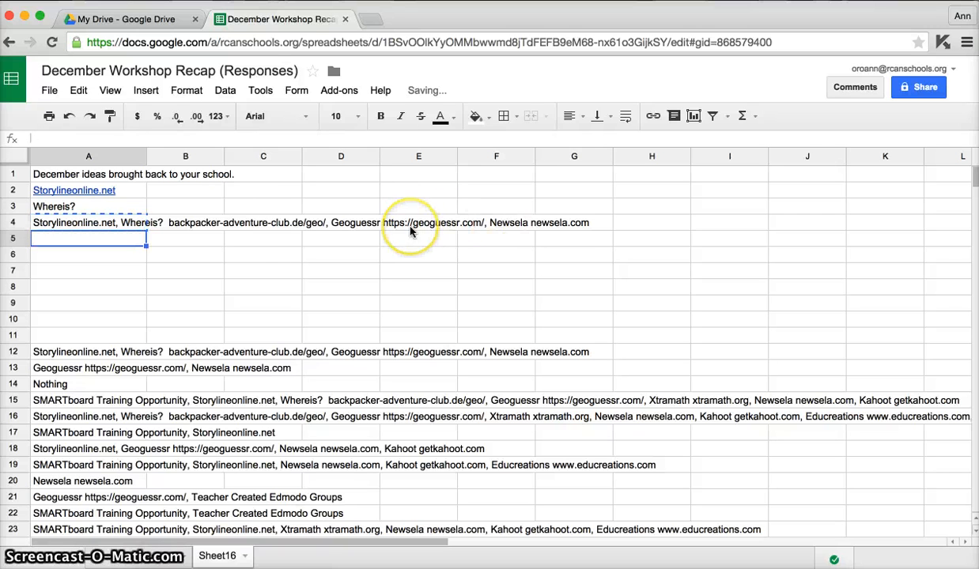
{"action": "key", "text": "ctrl+v"}
{"action": "double_click", "coordinate": [106, 221]}
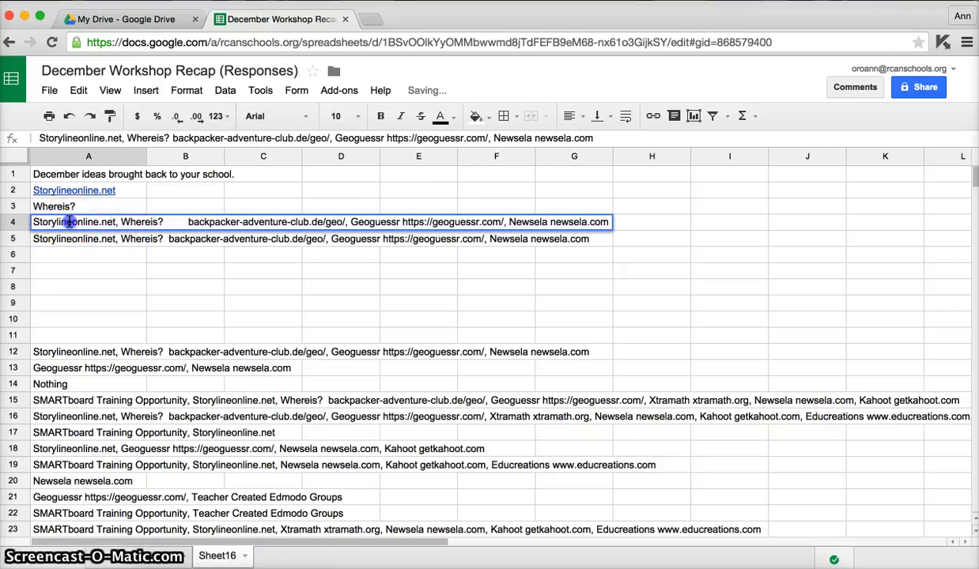
{"action": "left_click_drag", "start_coordinate": [70, 222], "coordinate": [246, 222]}
{"action": "left_click_drag", "start_coordinate": [346, 219], "coordinate": [352, 222]}
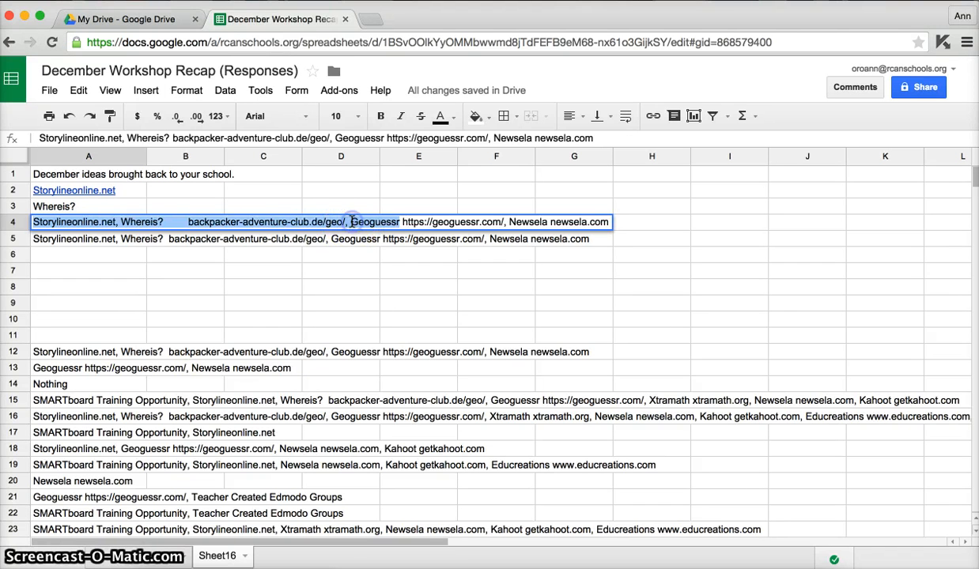
{"action": "left_click_drag", "start_coordinate": [33, 223], "coordinate": [334, 223]}
{"action": "key", "text": "BackSpace"}
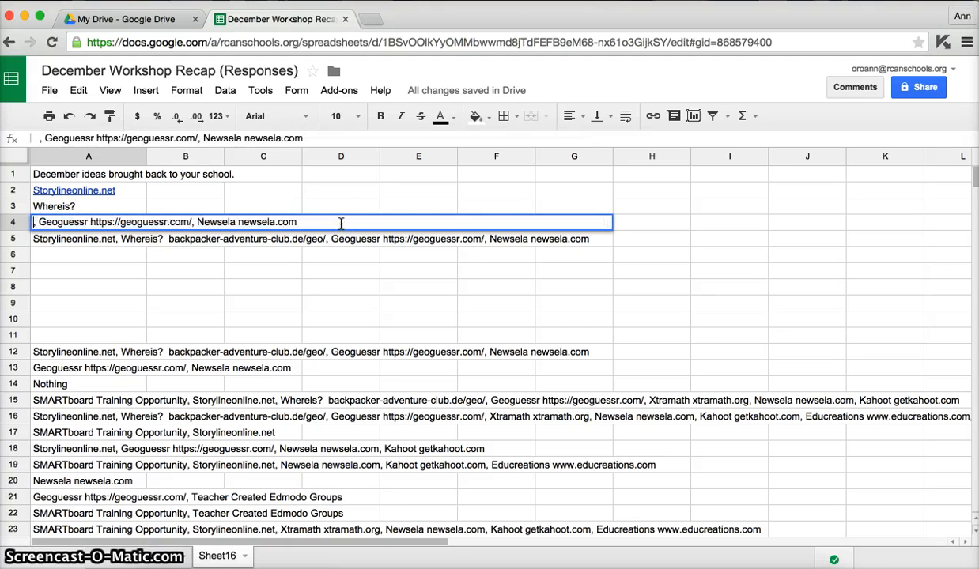
{"action": "key", "text": "Delete"}
{"action": "key", "text": "Delete"}
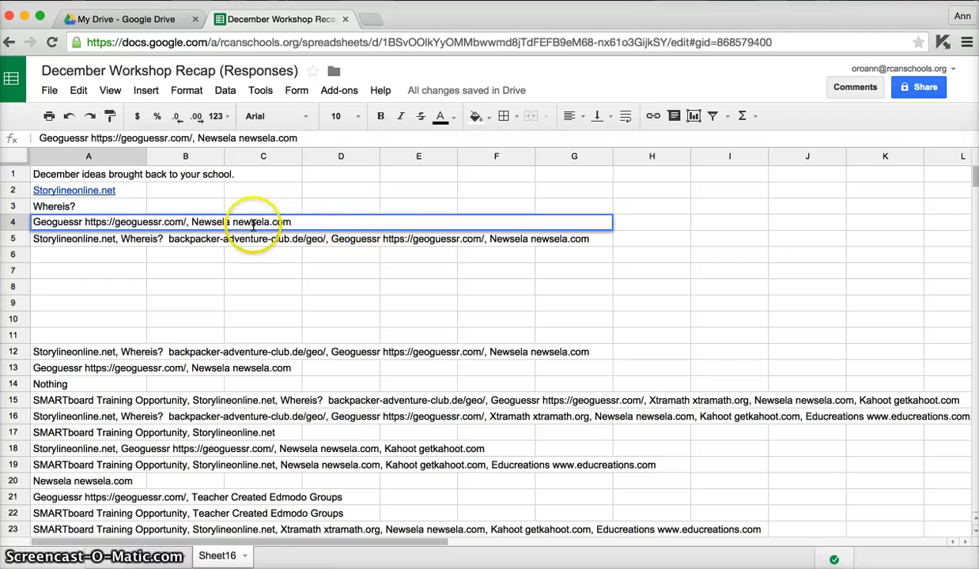
{"action": "left_click", "coordinate": [188, 223]}
{"action": "left_click_drag", "start_coordinate": [188, 223], "coordinate": [405, 223]}
{"action": "key", "text": "BackSpace"}
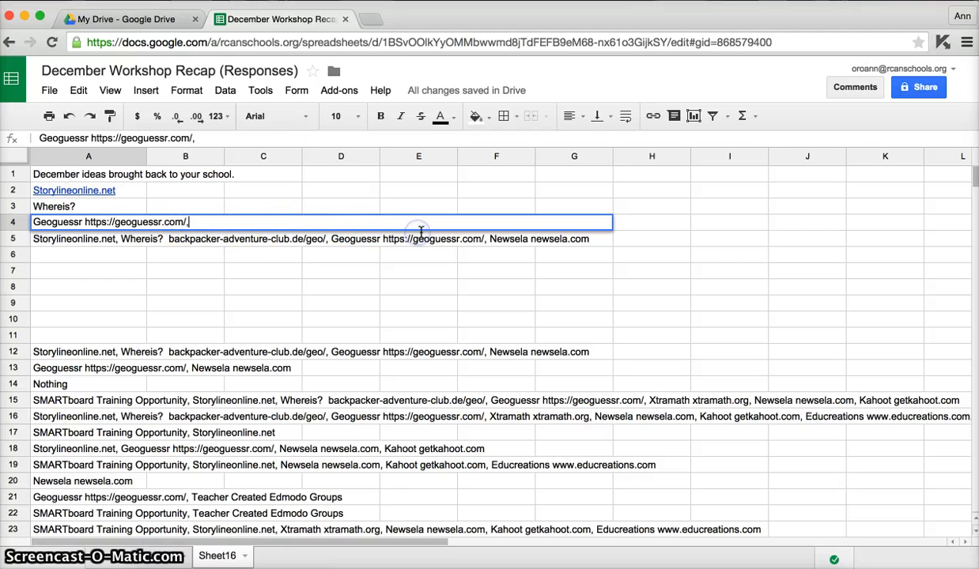
{"action": "key", "text": "BackSpace"}
{"action": "key", "text": "Return"}
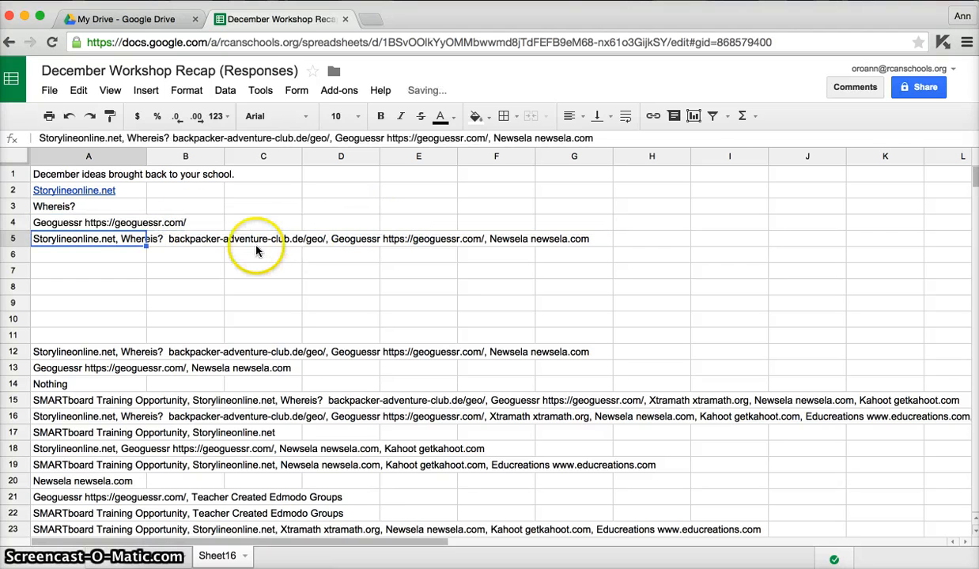
Trim the text in cell A5 to only "Newsela newsela.com".
{"action": "double_click", "coordinate": [141, 237]}
{"action": "left_click_drag", "start_coordinate": [36, 239], "coordinate": [475, 238]}
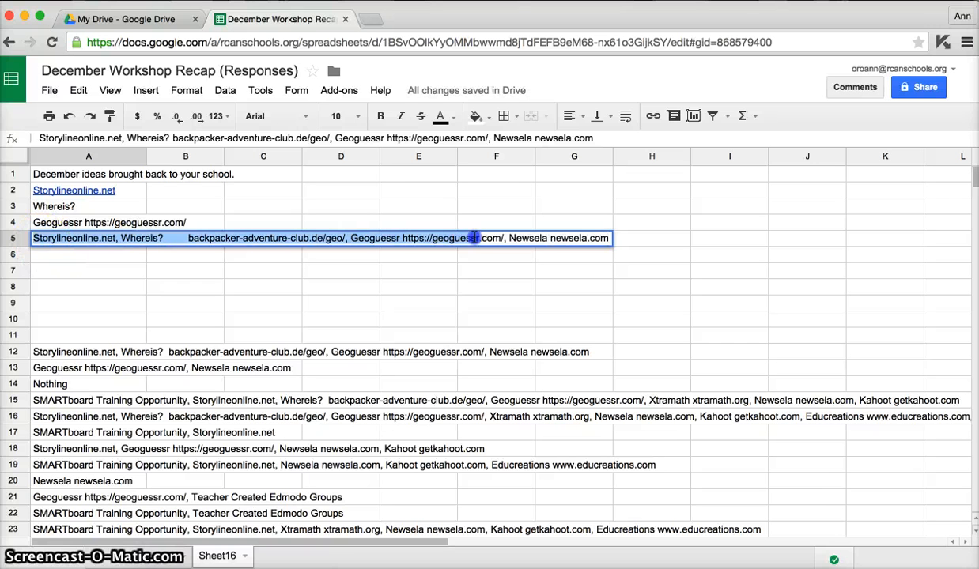
{"action": "key", "text": "BackSpace"}
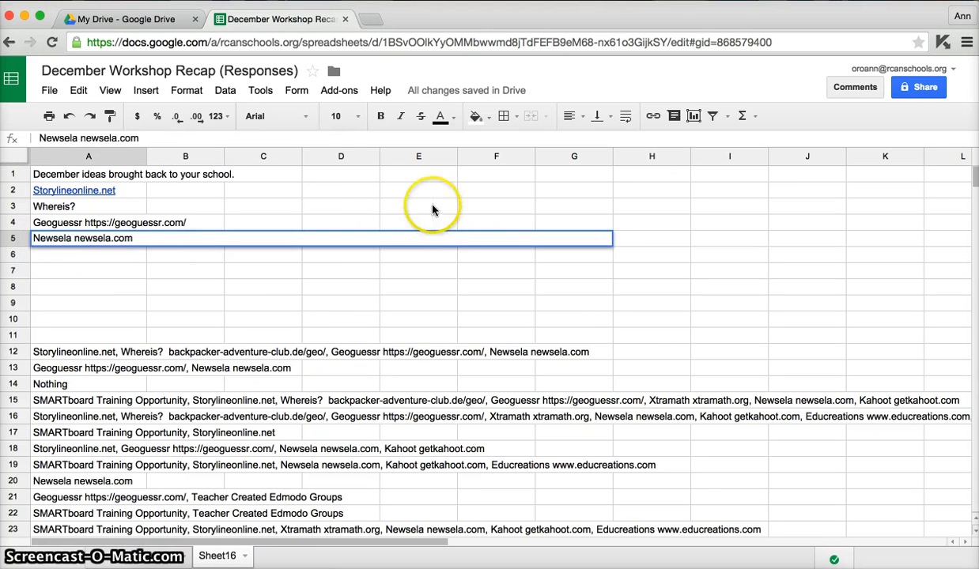
{"action": "left_click", "coordinate": [233, 191]}
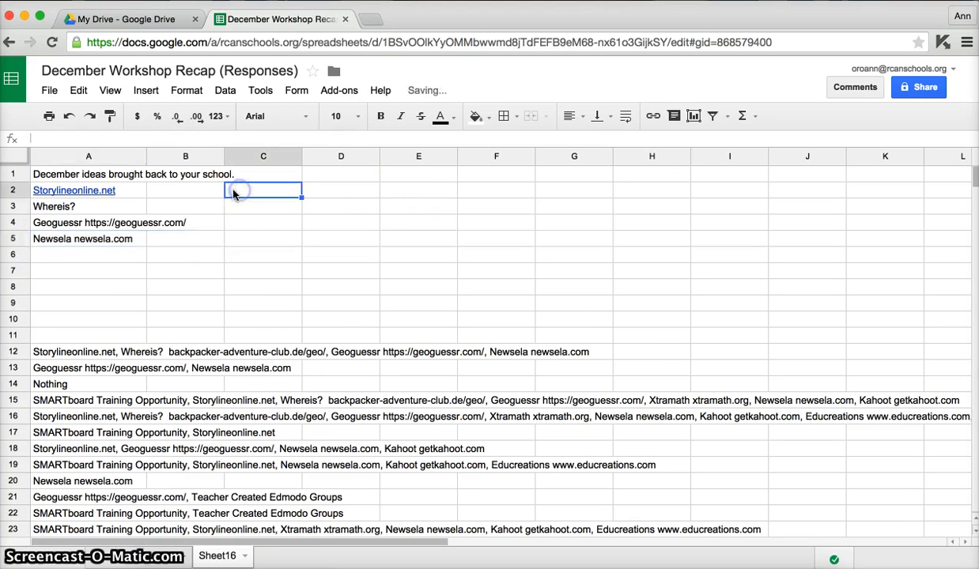
Enter a tally of 1 in each of cells B2 through B5, and remove the hyperlink from cell A2.
{"action": "left_click", "coordinate": [165, 192]}
{"action": "type", "text": "1"}
{"action": "key", "text": "Return"}
{"action": "type", "text": "1"}
{"action": "key", "text": "Return"}
{"action": "type", "text": "1"}
{"action": "key", "text": "Return"}
{"action": "type", "text": "1"}
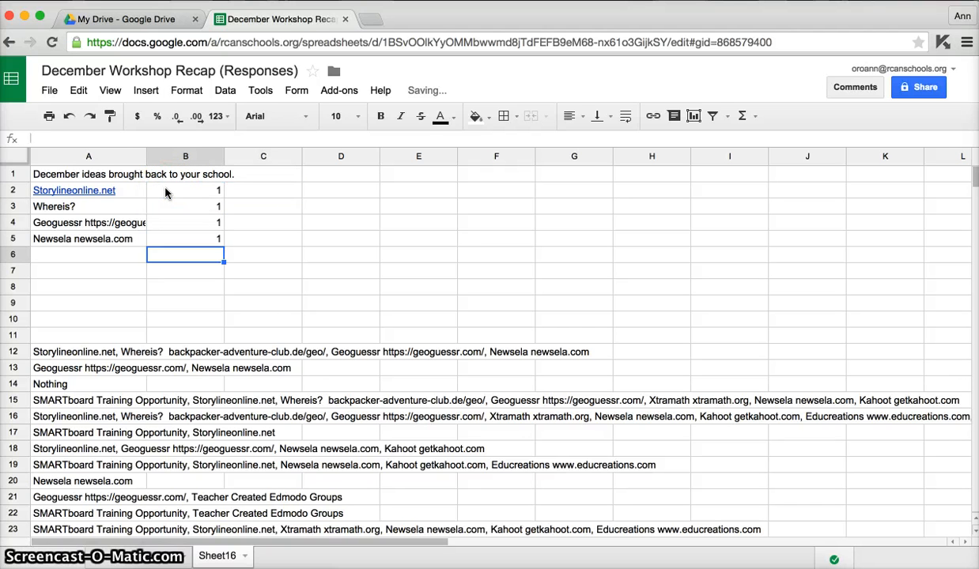
{"action": "left_click", "coordinate": [123, 193]}
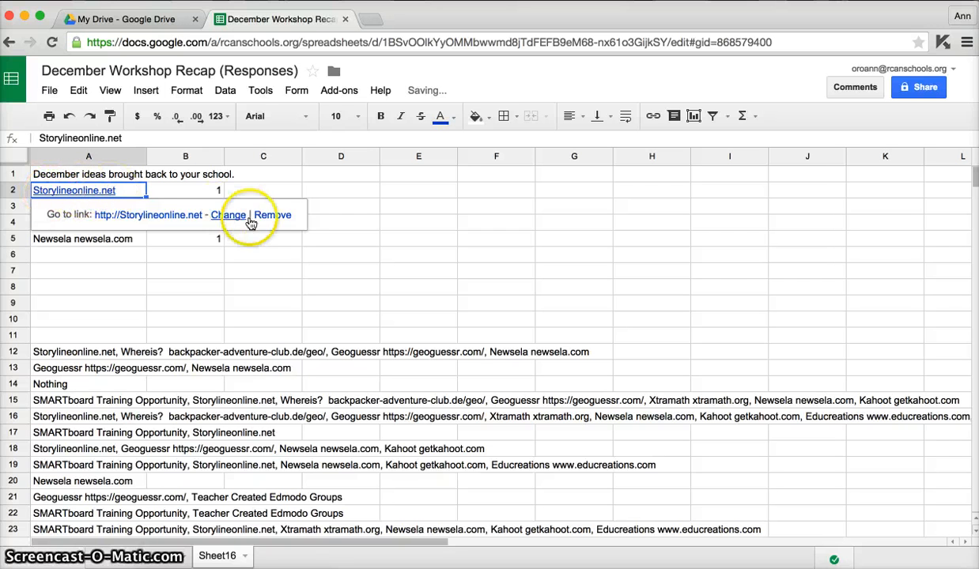
{"action": "left_click", "coordinate": [273, 214]}
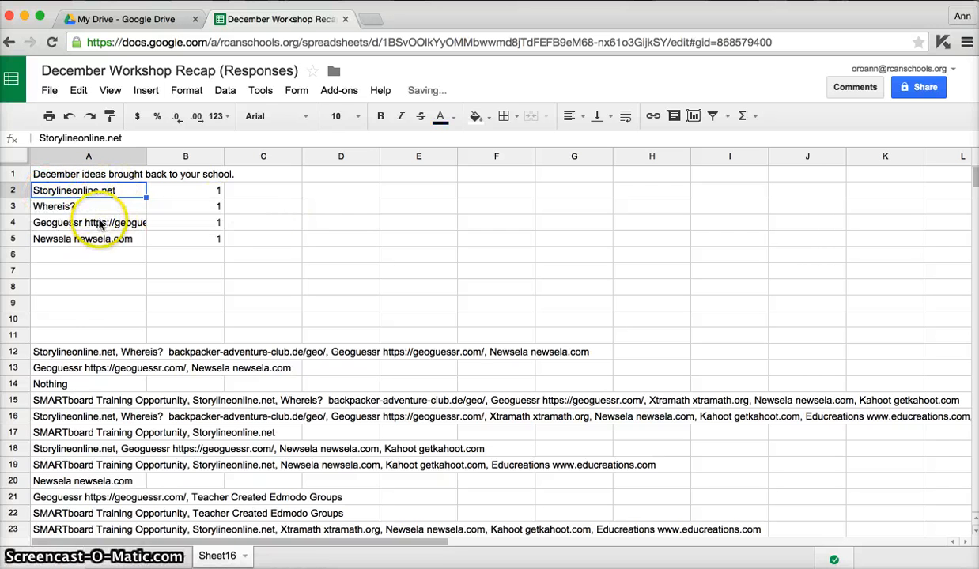
Delete row 12, which holds the already tallied response starting with Storylineonline.net.
{"action": "left_click", "coordinate": [97, 354]}
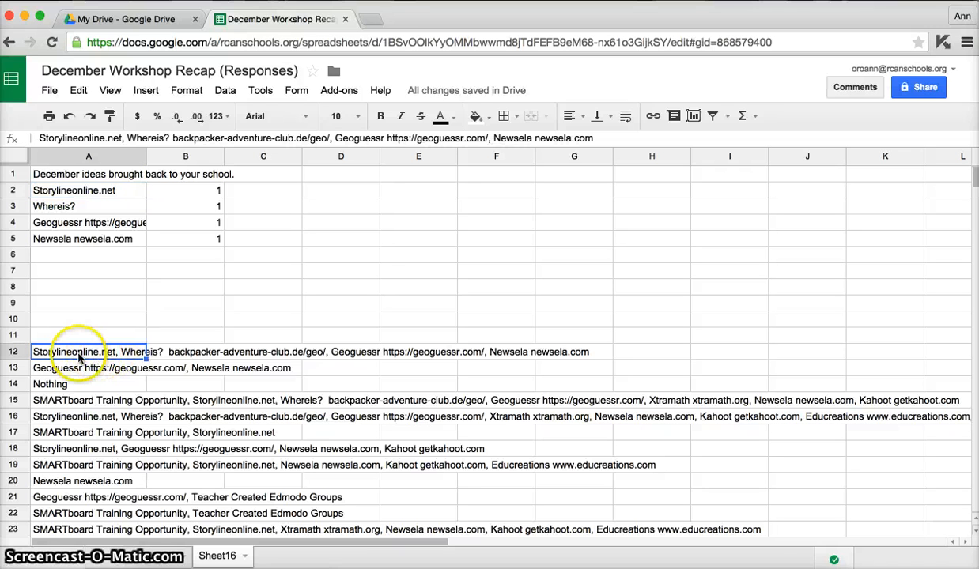
{"action": "right_click", "coordinate": [13, 355]}
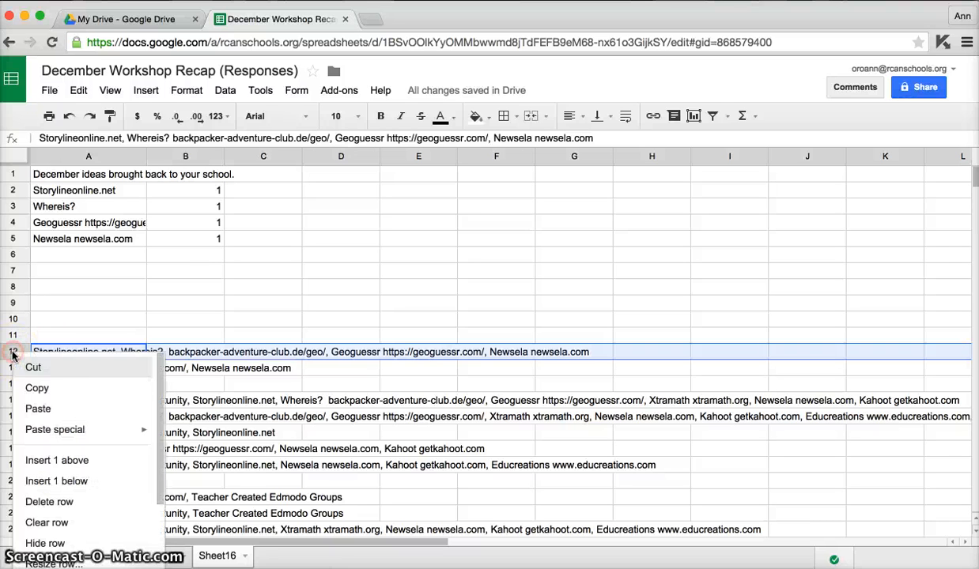
{"action": "left_click", "coordinate": [57, 504]}
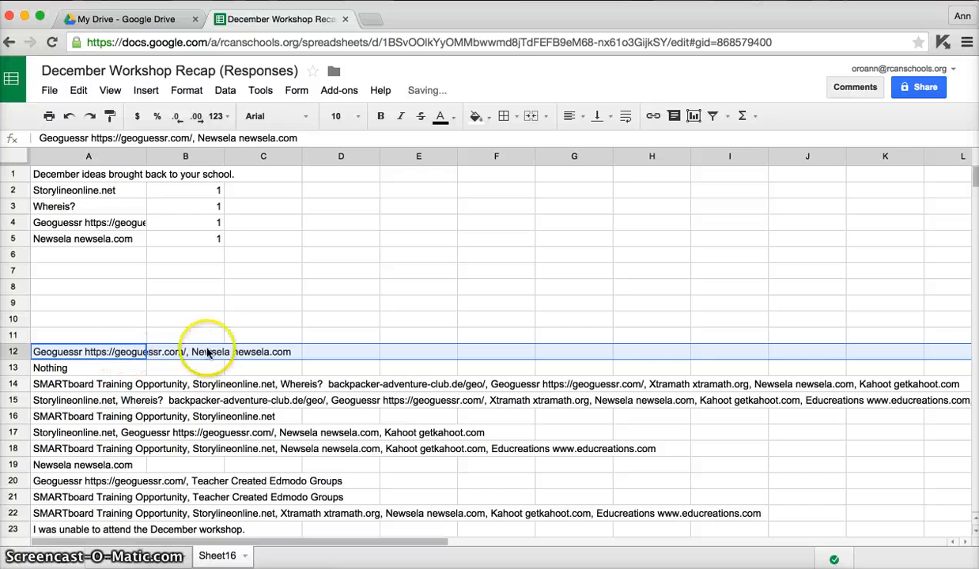
Tally the Geoguessr and Newsela response by entering 1 in cells C4 and C5.
{"action": "left_click", "coordinate": [255, 224]}
{"action": "type", "text": "1"}
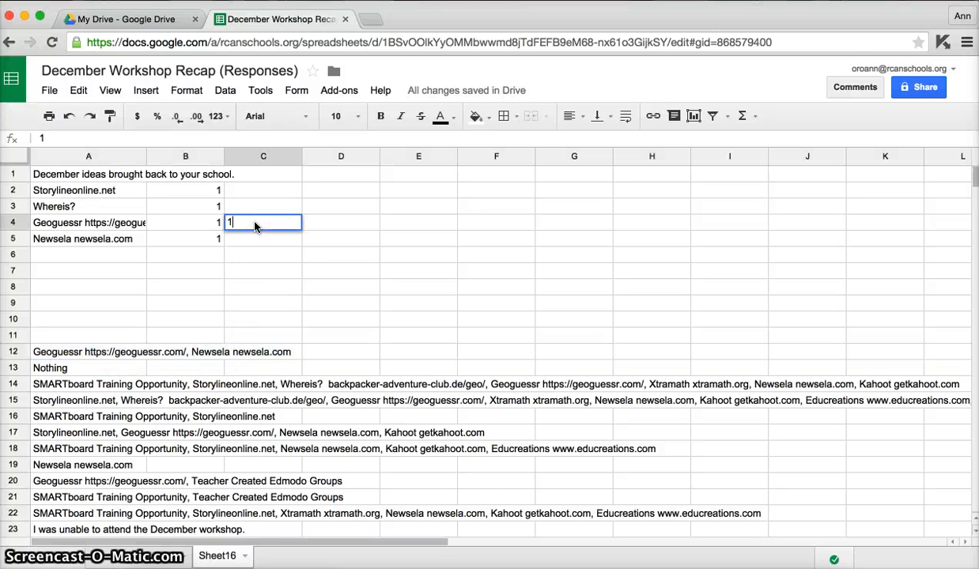
{"action": "key", "text": "Return"}
{"action": "type", "text": "1"}
{"action": "key", "text": "Return"}
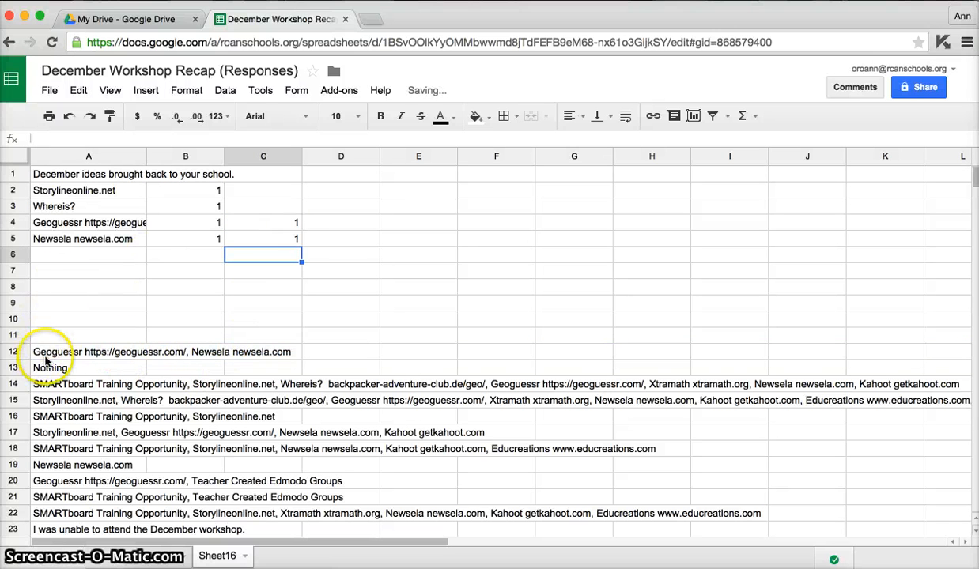
Move the "Nothing" response from cell A13 to A6 and enter a tally of 1 in B6.
{"action": "left_click", "coordinate": [45, 363]}
{"action": "left_click_drag", "start_coordinate": [45, 361], "coordinate": [71, 263]}
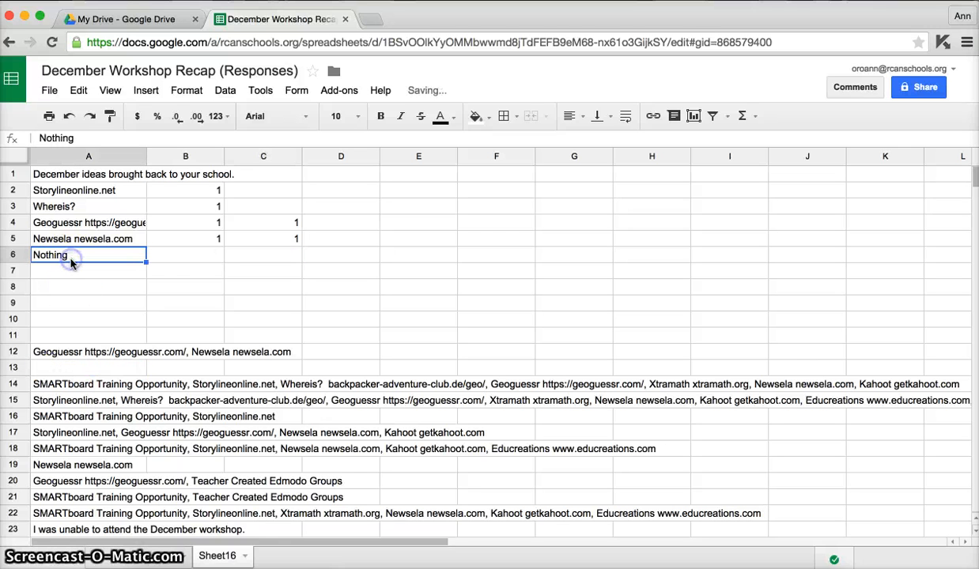
{"action": "left_click", "coordinate": [184, 253]}
{"action": "type", "text": "1"}
Delete row 12, which holds the tallied Geoguessr and Newsela response.
{"action": "left_click", "coordinate": [82, 353]}
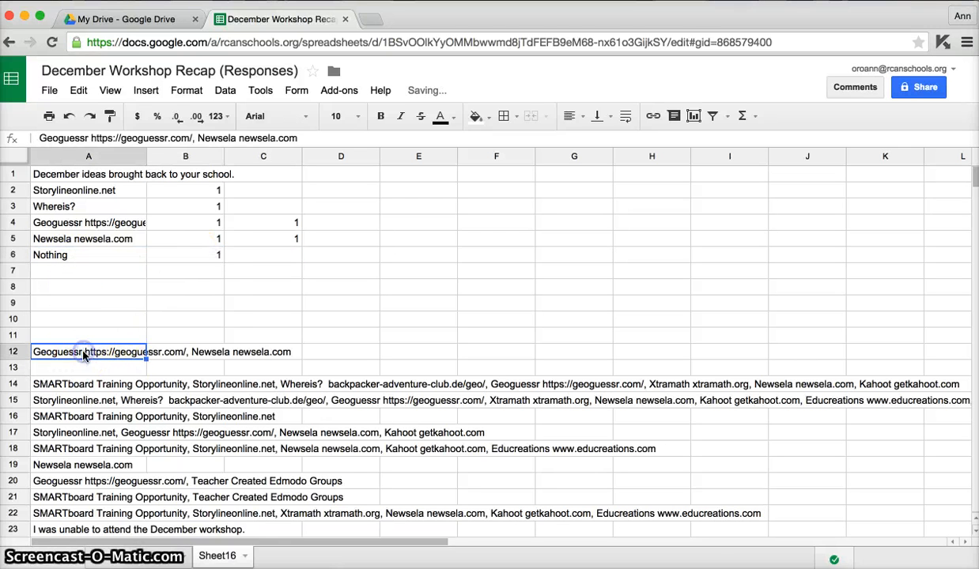
{"action": "right_click", "coordinate": [83, 355]}
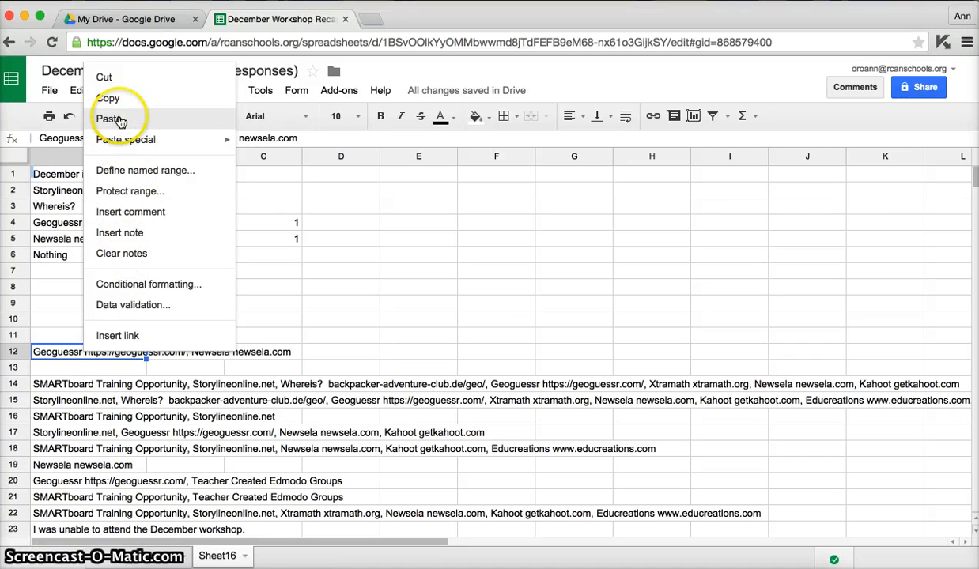
{"action": "key", "text": "Escape"}
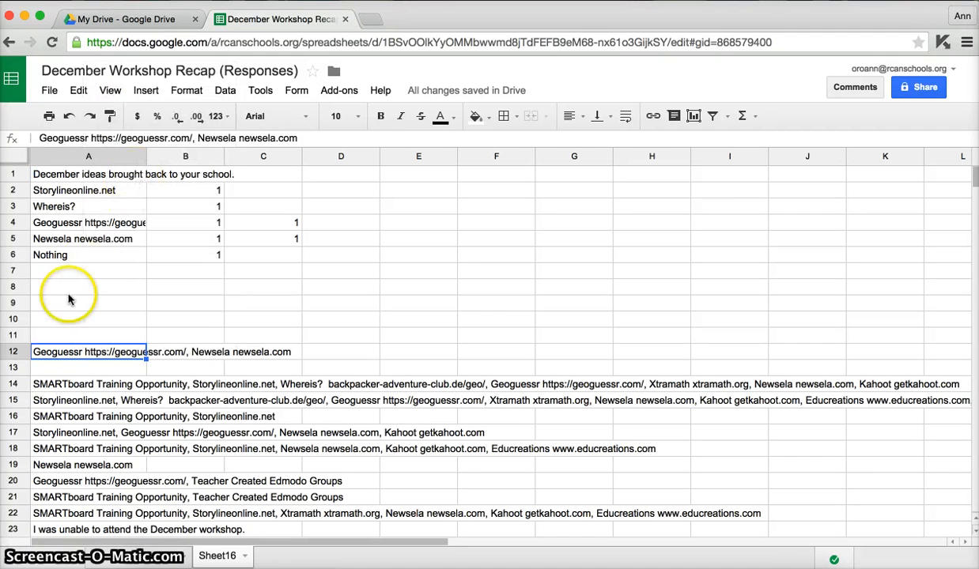
{"action": "left_click", "coordinate": [15, 351]}
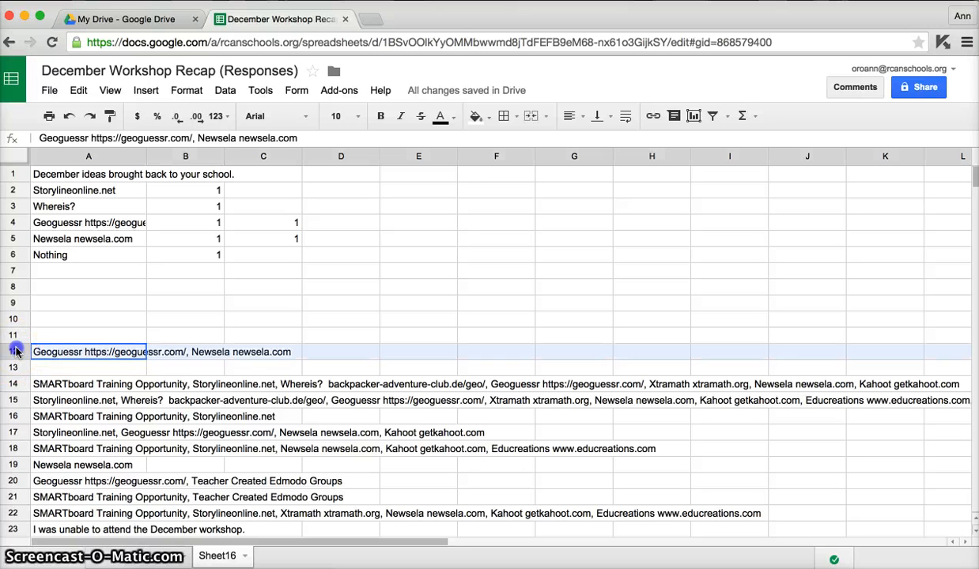
{"action": "right_click", "coordinate": [15, 351]}
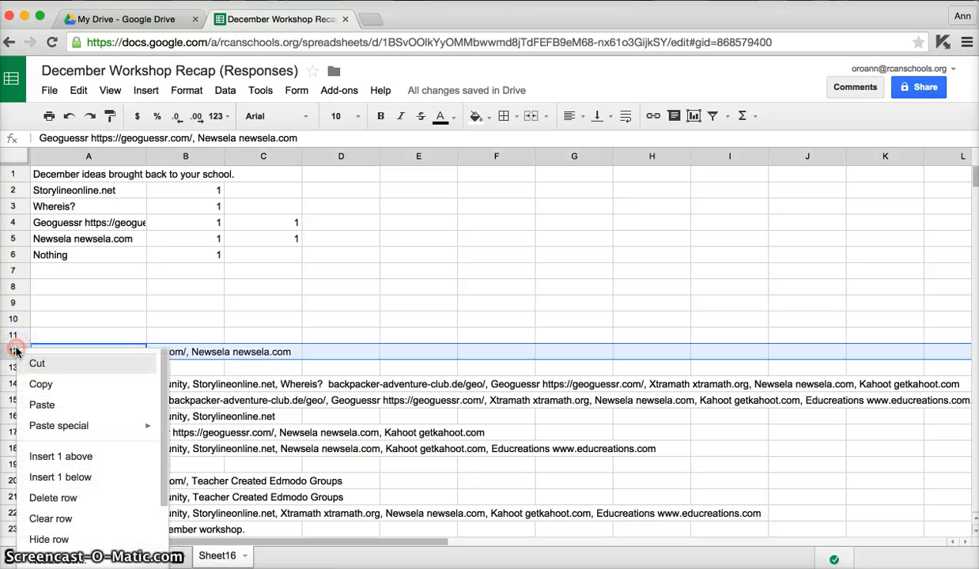
{"action": "left_click", "coordinate": [55, 498]}
Copy the full SMARTboard response from cell A13 into cell A7.
{"action": "left_click", "coordinate": [83, 371]}
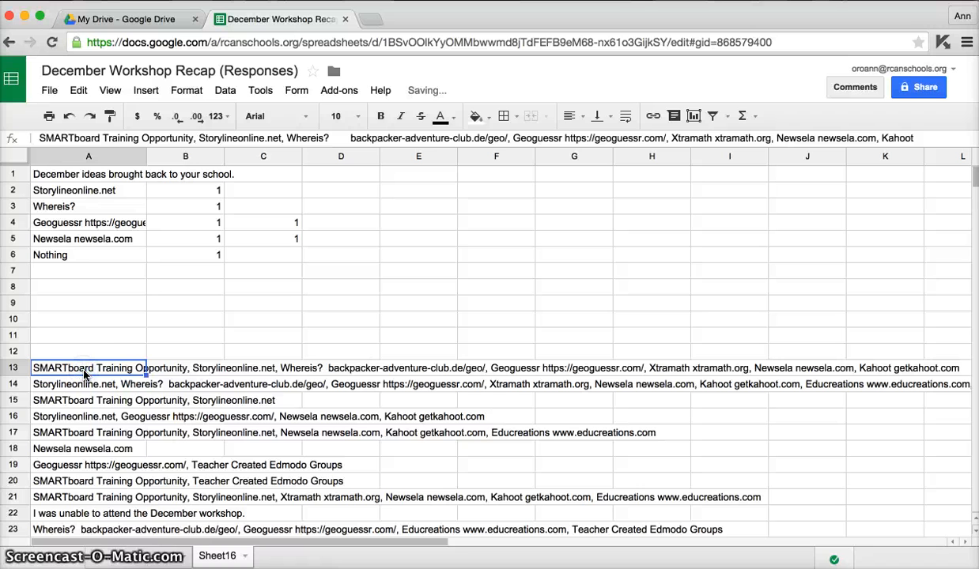
{"action": "left_click", "coordinate": [89, 370]}
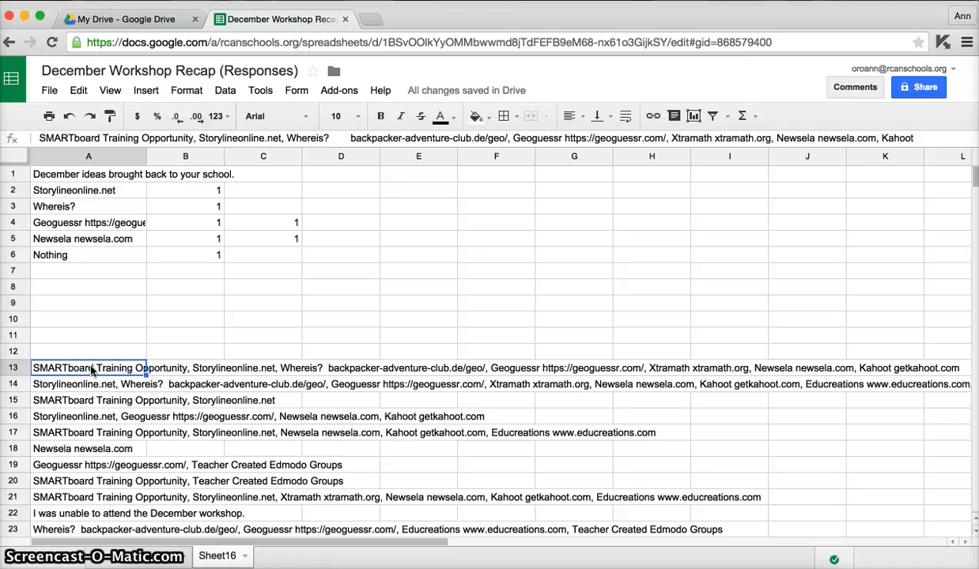
{"action": "key", "text": "ctrl+c"}
{"action": "left_click", "coordinate": [88, 271]}
{"action": "key", "text": "ctrl+v"}
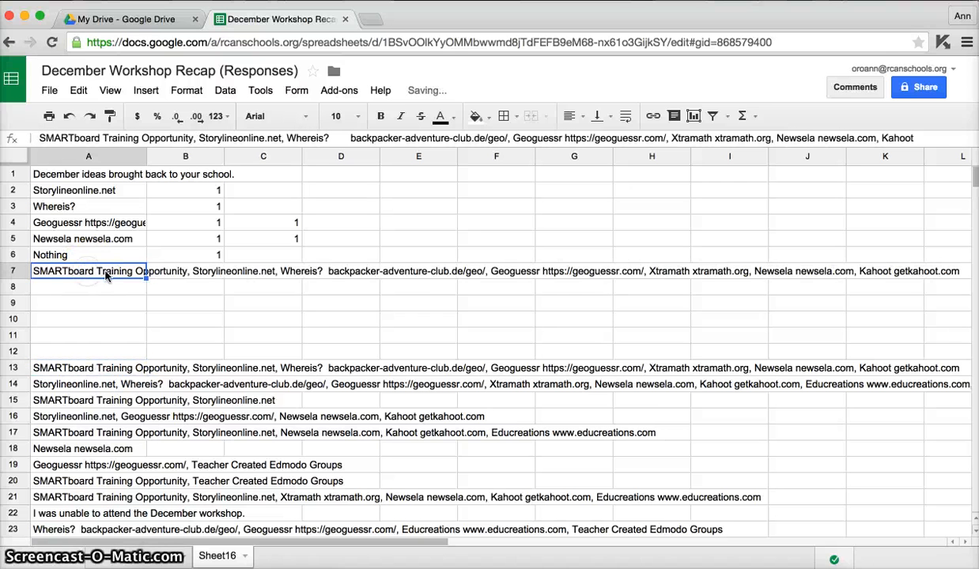
Trim the text in cell A7 to only "SMARTboard Training Opportunity" and enter a tally of 1 in B7.
{"action": "double_click", "coordinate": [109, 273]}
{"action": "left_click_drag", "start_coordinate": [219, 268], "coordinate": [919, 269]}
{"action": "key", "text": "BackSpace"}
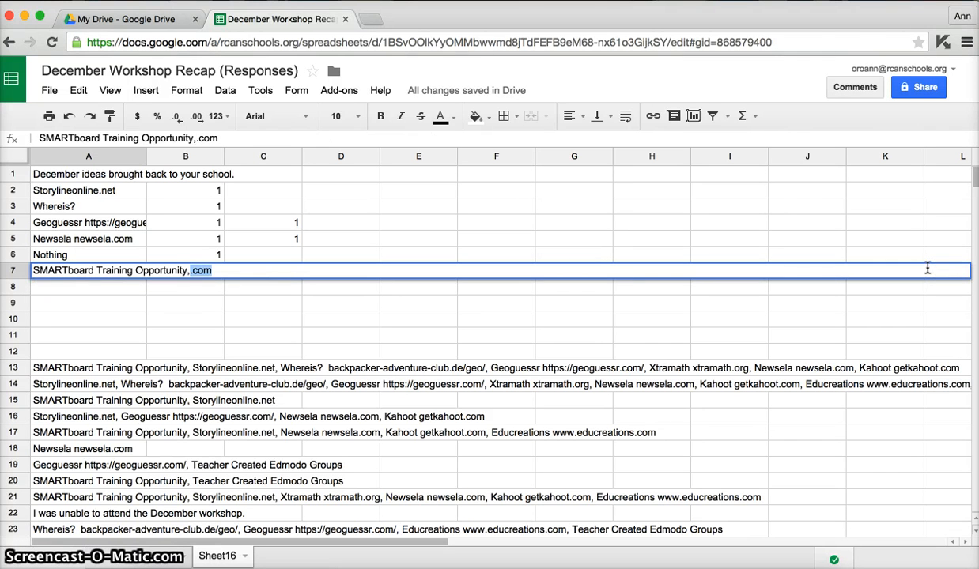
{"action": "key", "text": "BackSpace"}
{"action": "key", "text": "Return"}
{"action": "key", "text": "Up"}
{"action": "key", "text": "Right"}
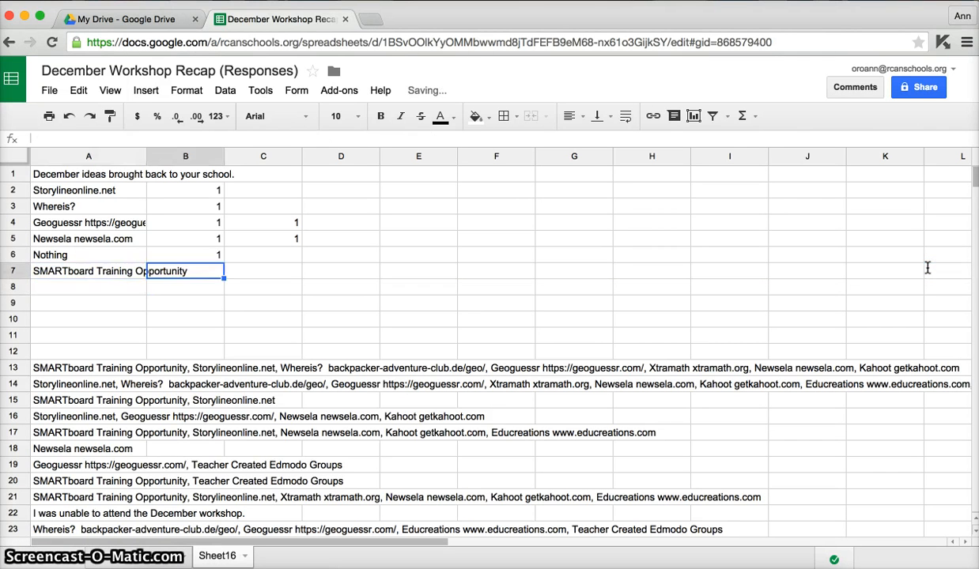
{"action": "key", "text": "Return"}
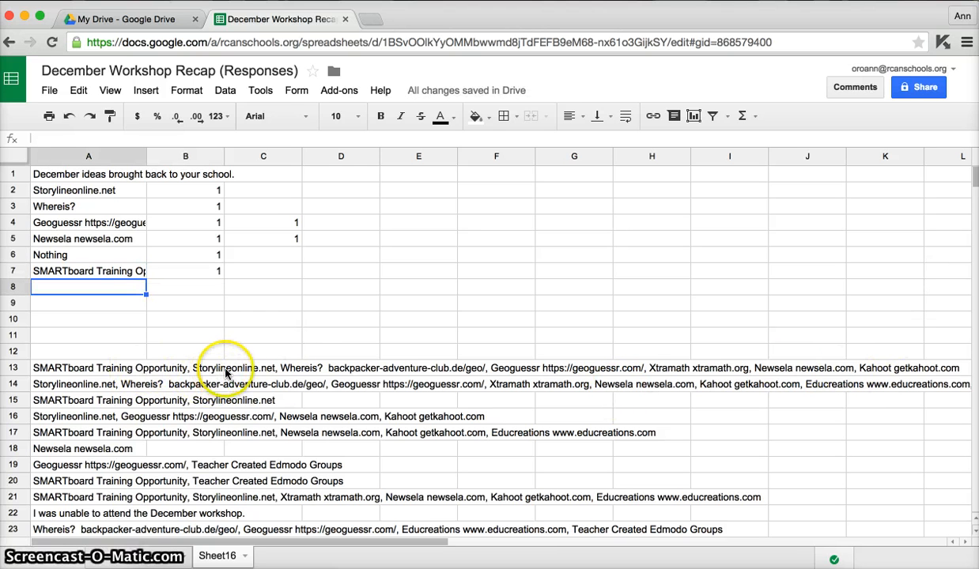
Tally the response's Storylineonline.net, Whereis? and Geoguessr mentions by entering 1 in cells C2, C3 and D4.
{"action": "left_click", "coordinate": [294, 191]}
{"action": "type", "text": "1"}
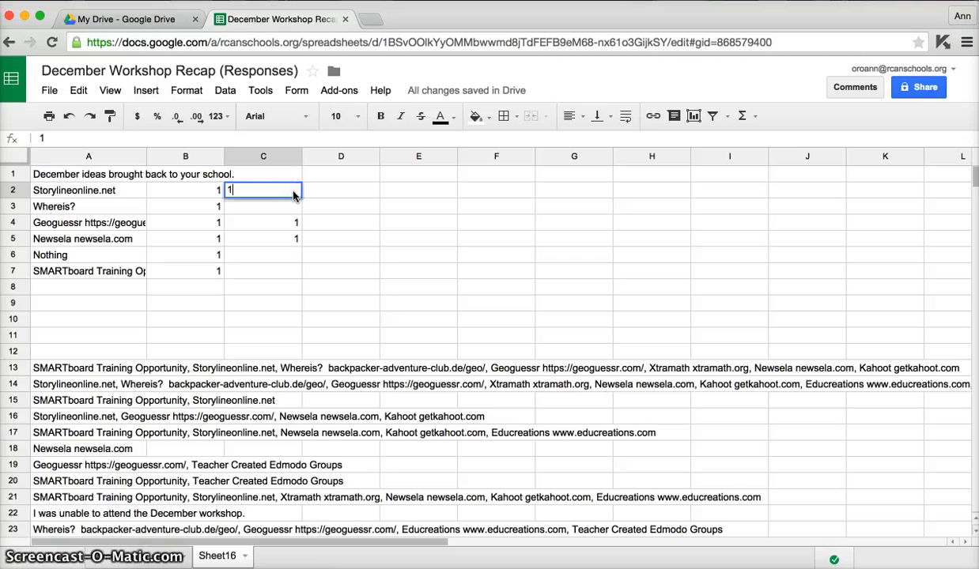
{"action": "key", "text": "Return"}
{"action": "type", "text": "1"}
{"action": "key", "text": "Return"}
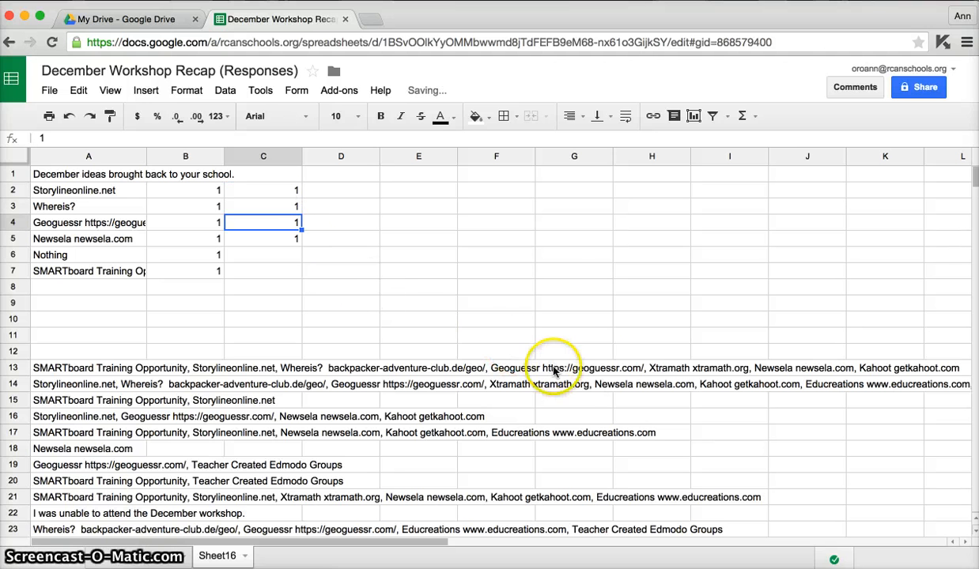
{"action": "key", "text": "Right"}
{"action": "type", "text": "1"}
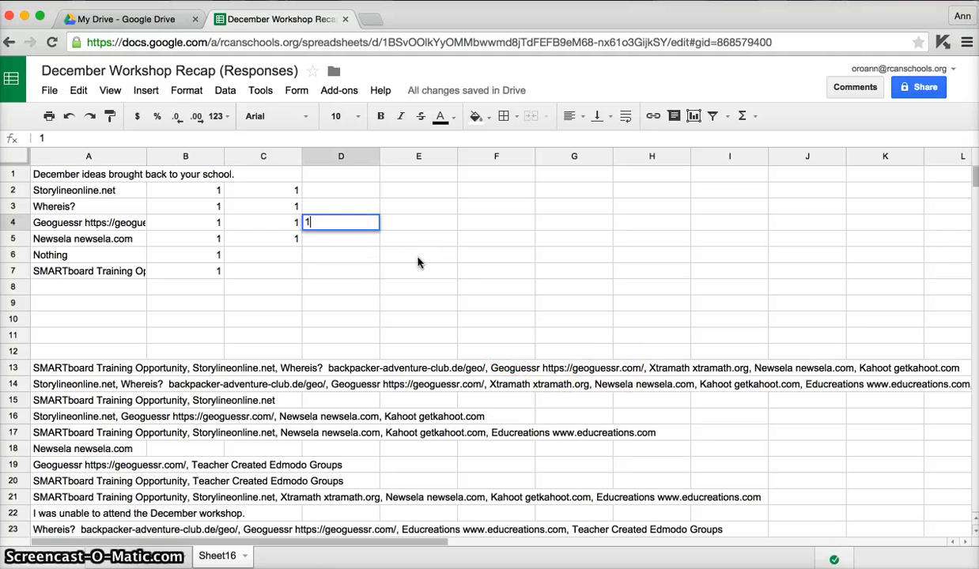
{"action": "key", "text": "Return"}
Copy the full SMARTboard response from cell A13 into cell A8.
{"action": "left_click", "coordinate": [64, 369]}
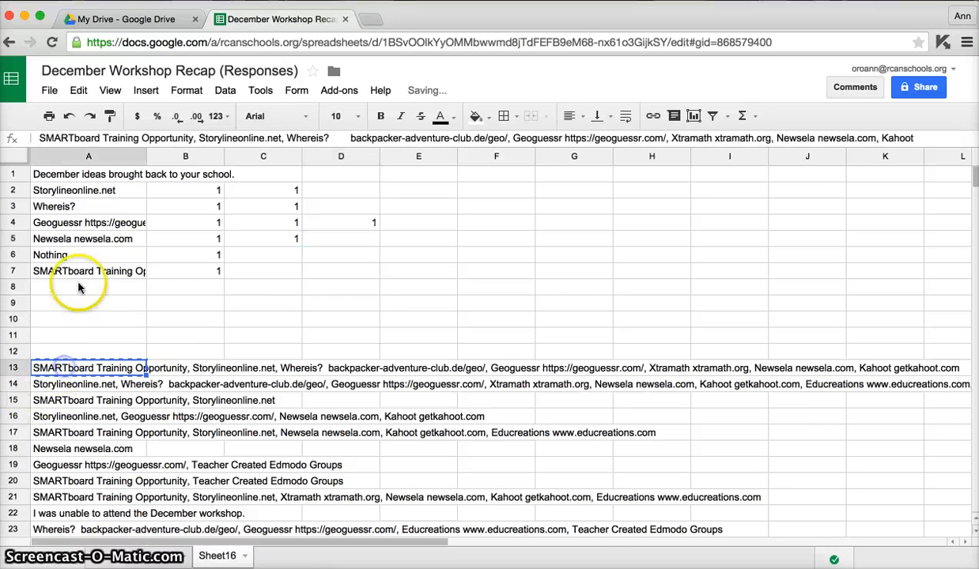
{"action": "key", "text": "ctrl+c"}
{"action": "left_click", "coordinate": [79, 286]}
{"action": "key", "text": "ctrl+v"}
Trim the text in cell A8 to only "Xtramath xtramath.org", removing the ideas before and after it.
{"action": "double_click", "coordinate": [62, 286]}
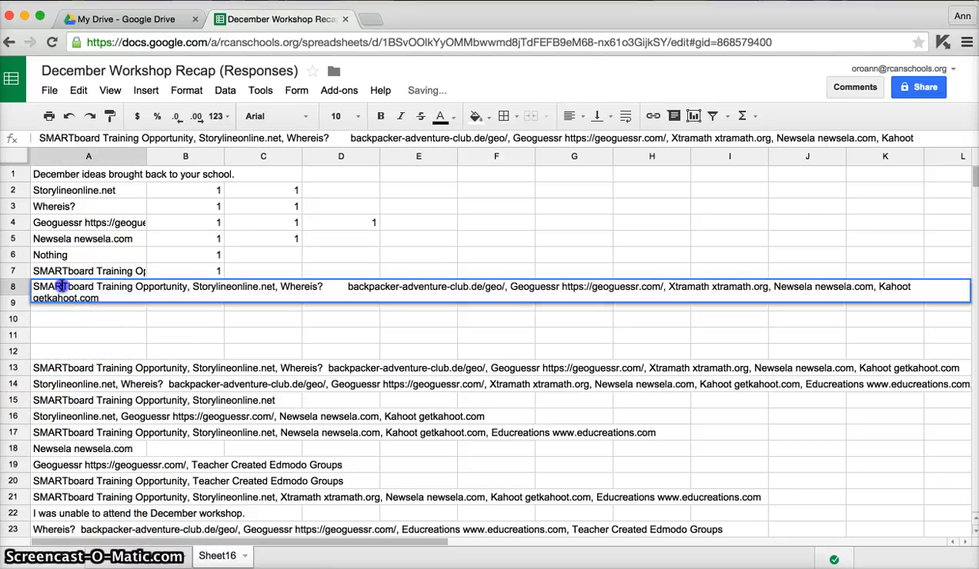
{"action": "left_click_drag", "start_coordinate": [139, 278], "coordinate": [661, 283]}
{"action": "key", "text": "Delete"}
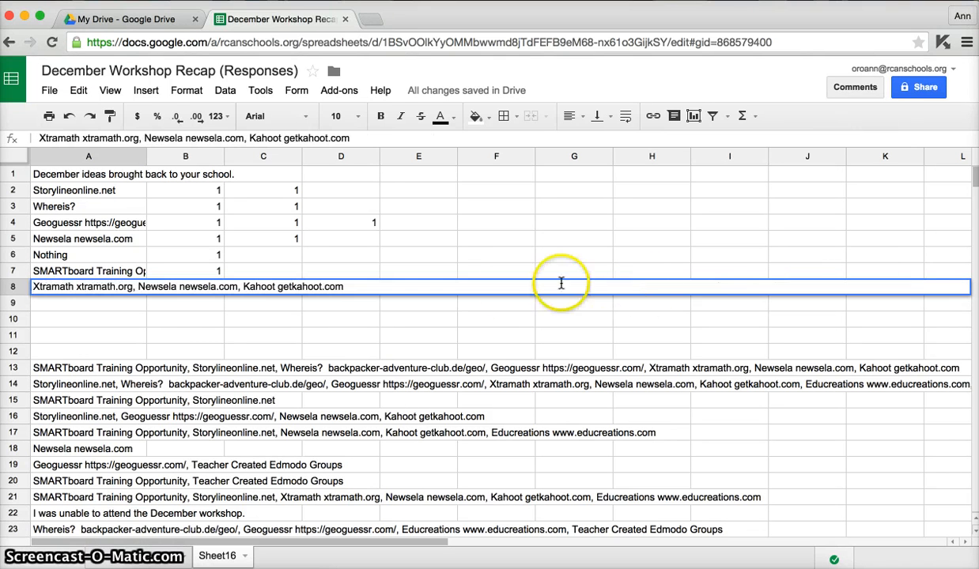
{"action": "left_click", "coordinate": [170, 280]}
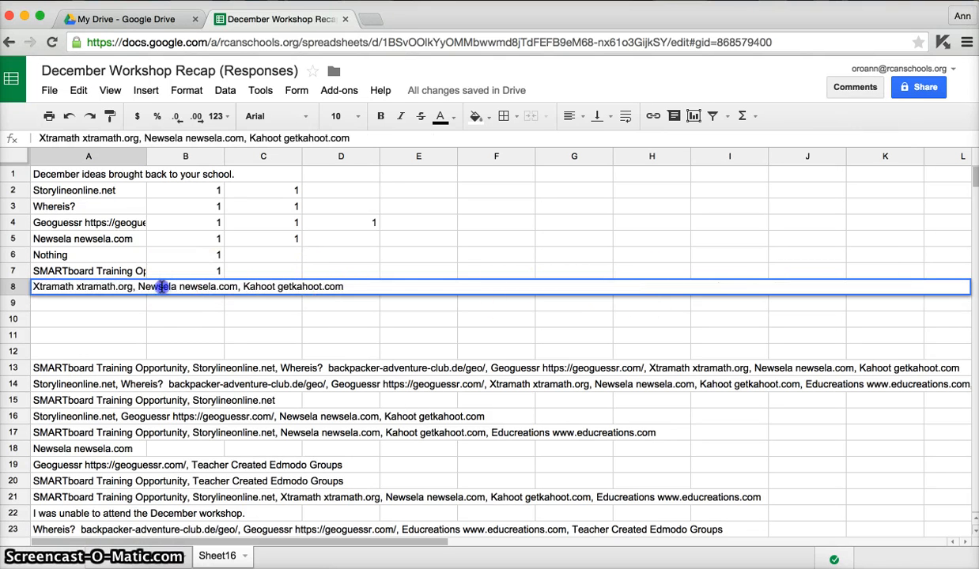
{"action": "left_click_drag", "start_coordinate": [161, 286], "coordinate": [380, 297]}
{"action": "key", "text": "Delete"}
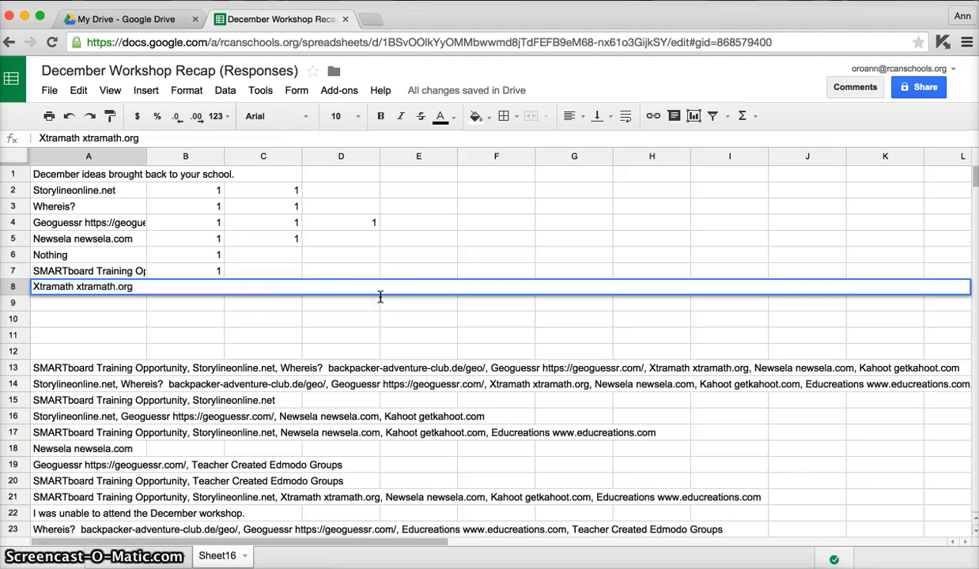
Enter a tally of 1 for Xtramath in cell B8 and another 1 for Newsela in cell D5.
{"action": "key", "text": "Tab"}
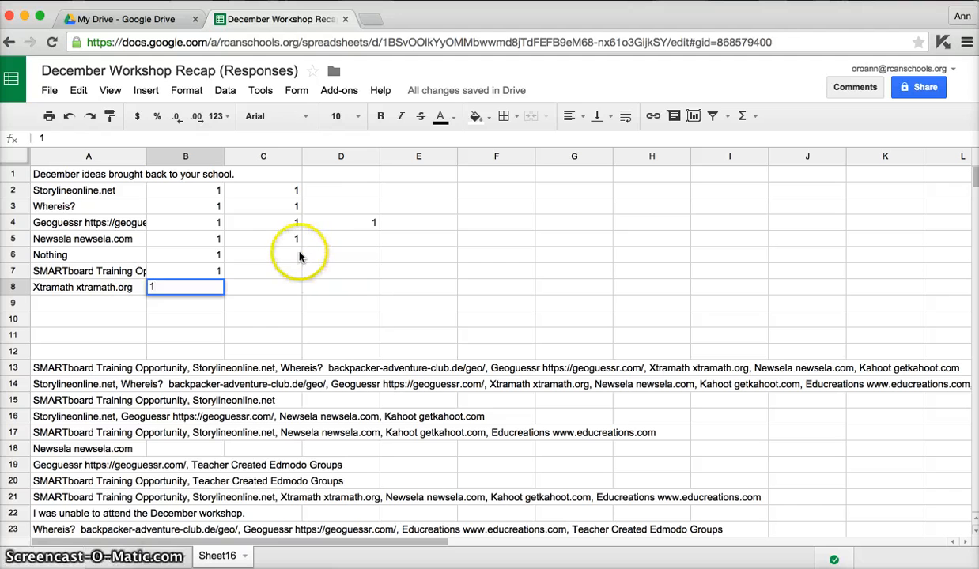
{"action": "left_click", "coordinate": [320, 238]}
{"action": "type", "text": "1"}
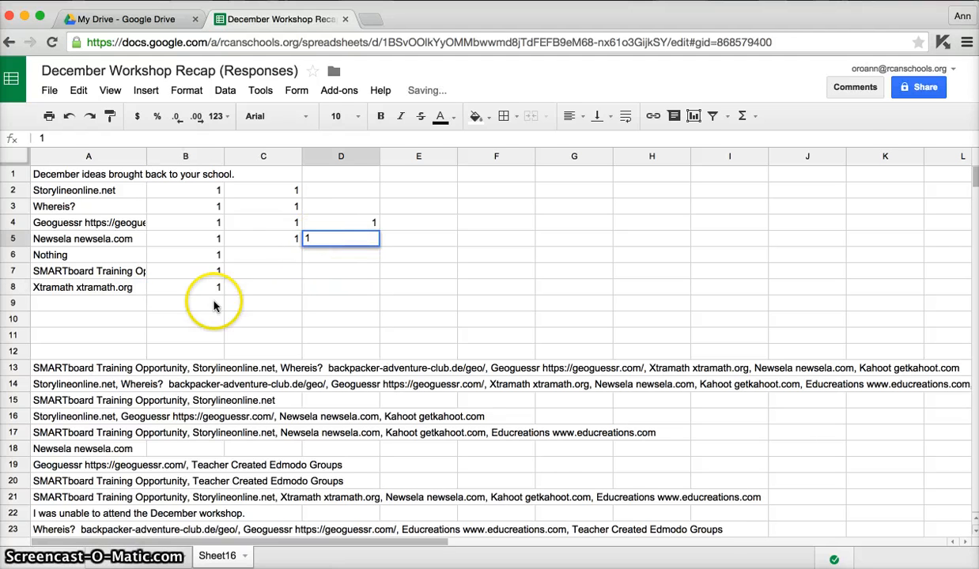
Move the full response from cell A13 to A9 and trim it to only "Kahoot getkahoot.com".
{"action": "left_click", "coordinate": [109, 369]}
{"action": "left_click", "coordinate": [92, 306]}
{"action": "key", "text": "ctrl+v"}
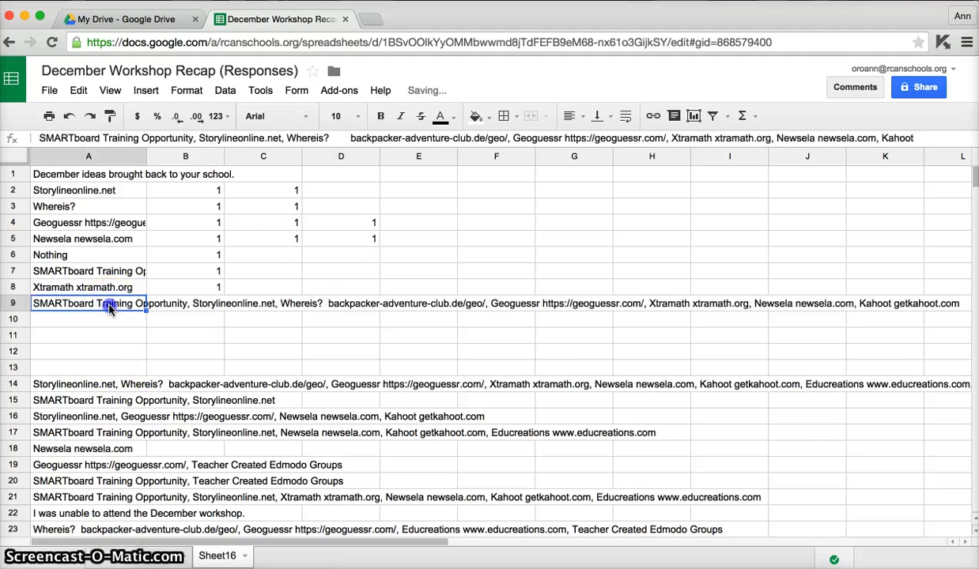
{"action": "left_click_drag", "start_coordinate": [51, 304], "coordinate": [876, 303]}
{"action": "key", "text": "ctrl+x"}
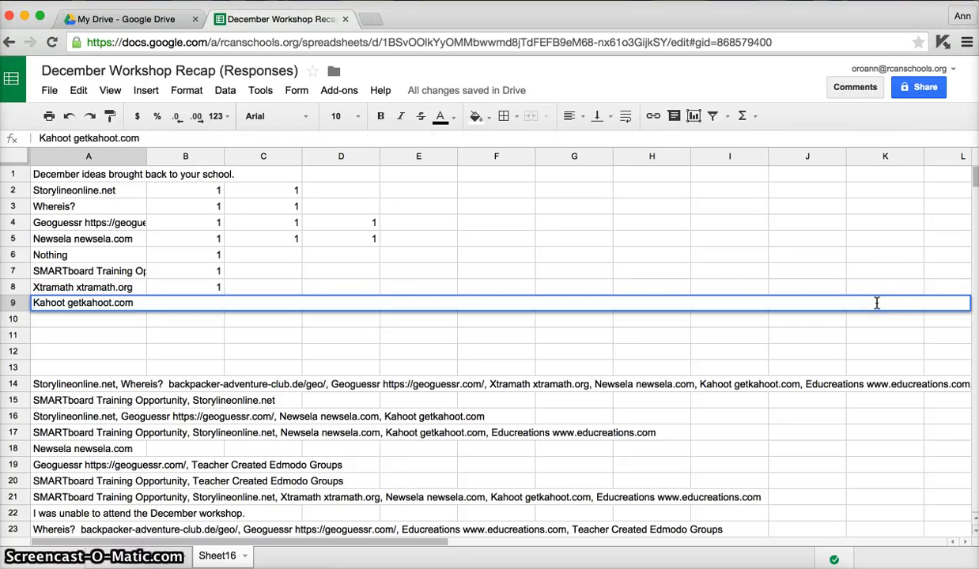
Shorten the text in cell A9 to "Kahoot" and enter a tally of 1 beside it in B9.
{"action": "key", "text": "shift+Right"}
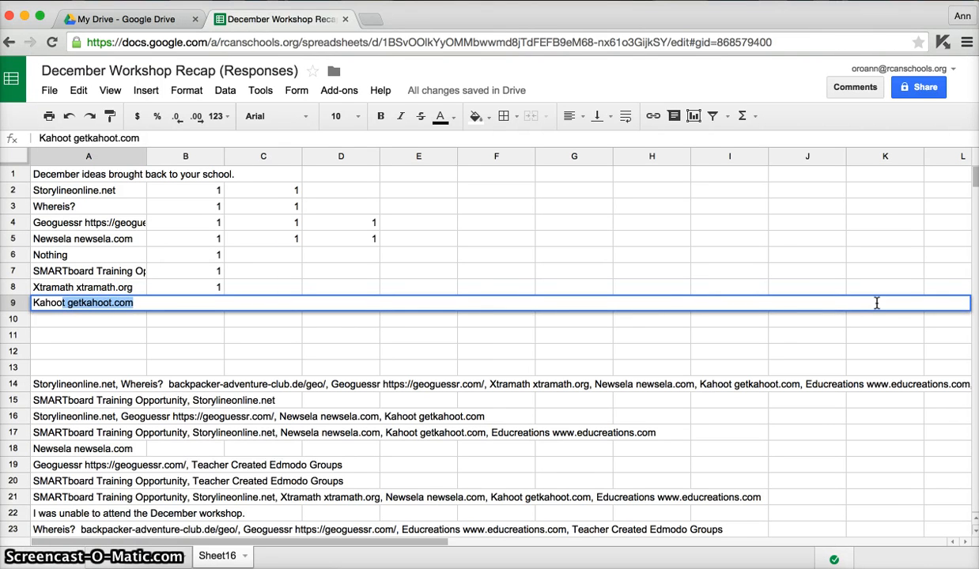
{"action": "key", "text": "ctrl+x"}
{"action": "key", "text": "Tab"}
{"action": "type", "text": "1"}
{"action": "key", "text": "Tab"}
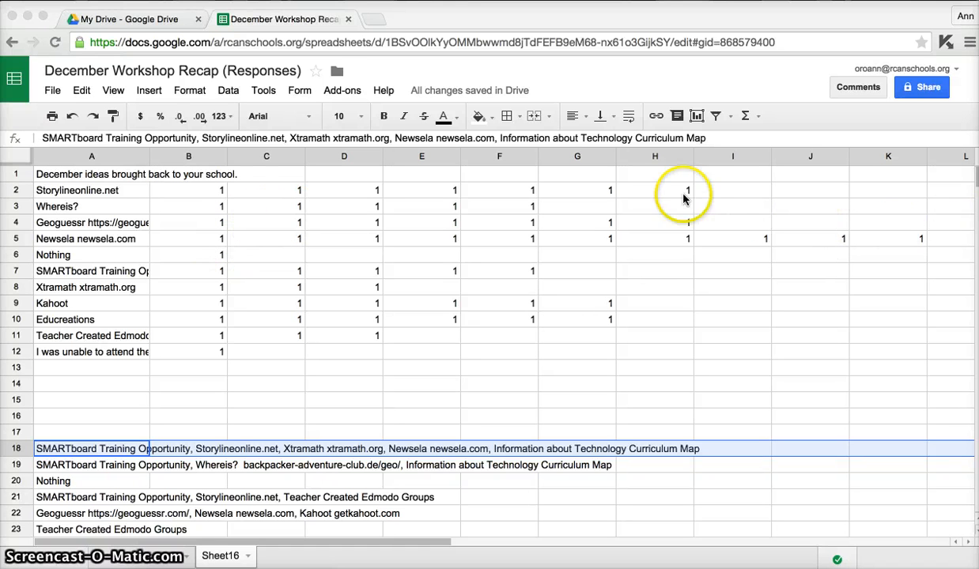
Narrow columns B through K and columns L through R to just fit single-digit tallies.
{"action": "left_click", "coordinate": [192, 157]}
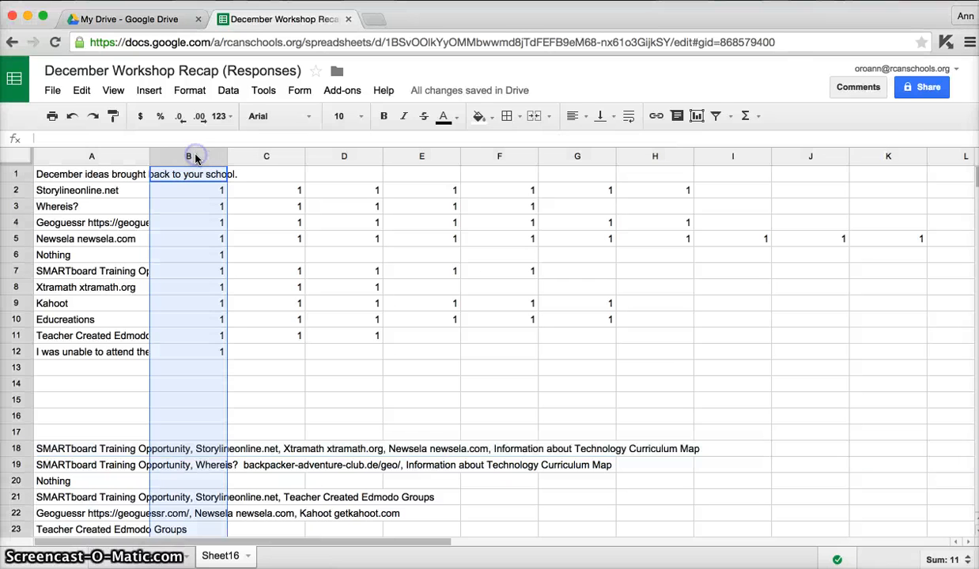
{"action": "left_click", "coordinate": [894, 158], "text": "shift"}
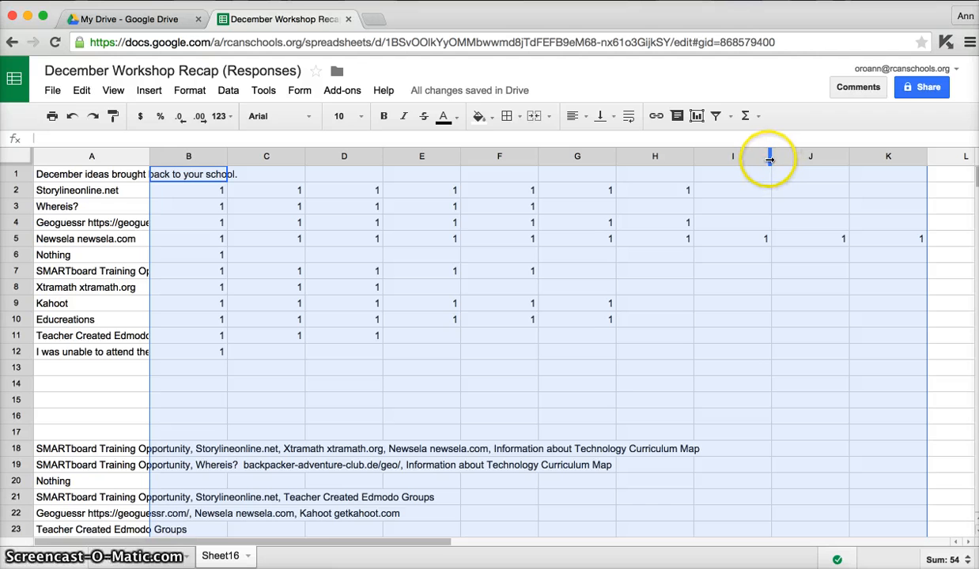
{"action": "left_click_drag", "start_coordinate": [771, 159], "coordinate": [722, 158]}
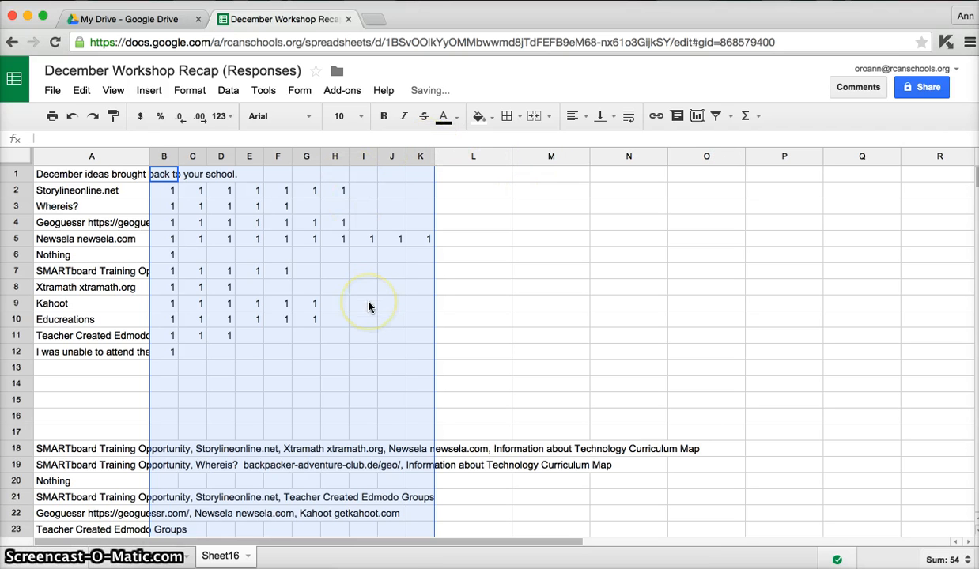
{"action": "left_click", "coordinate": [479, 156]}
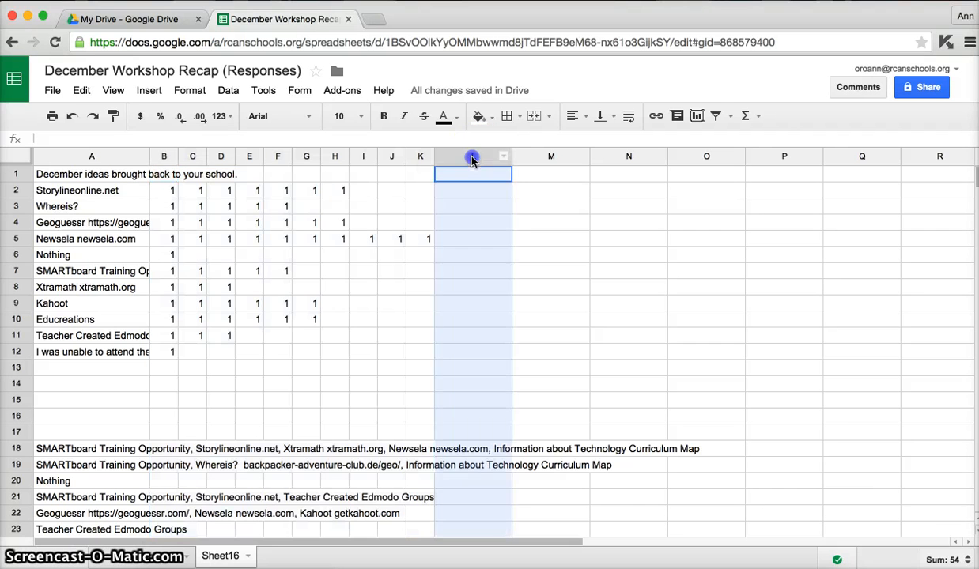
{"action": "left_click", "coordinate": [944, 158], "text": "shift"}
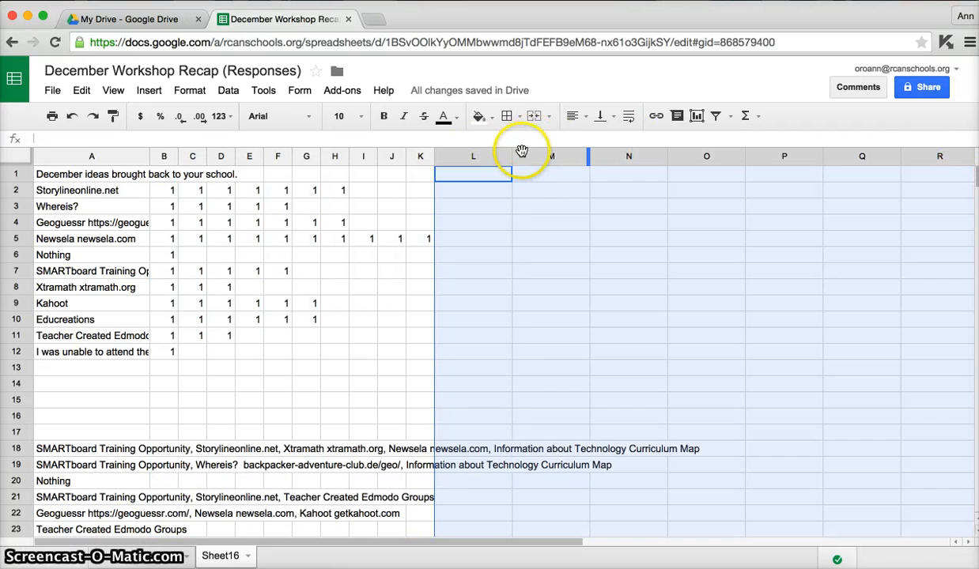
{"action": "left_click_drag", "start_coordinate": [512, 155], "coordinate": [463, 160]}
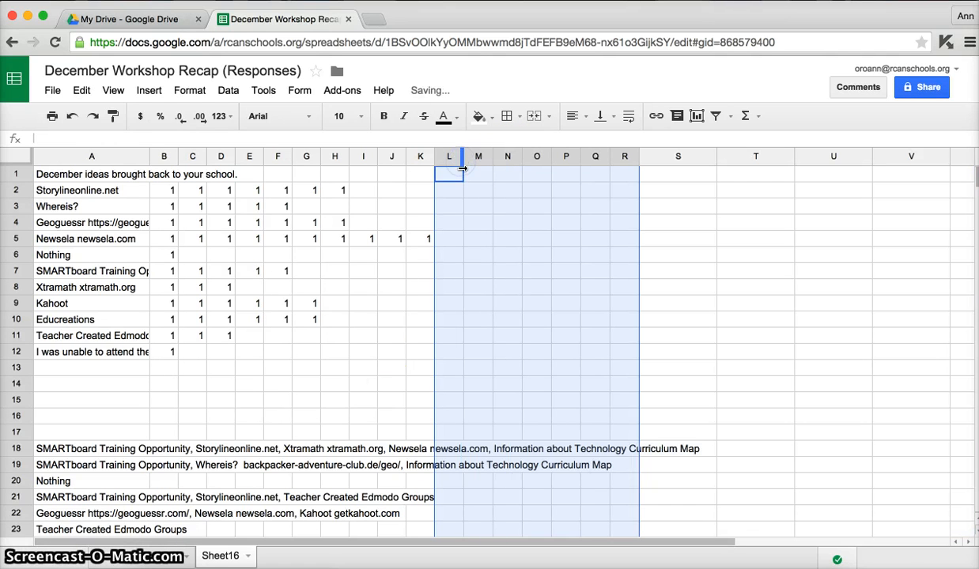
Tally the response in cell A18 with a 1 in G7 for SMARTboard, I2 for Storylineonline, E8 for Xtramath and L5 for Newsela.
{"action": "left_click", "coordinate": [172, 433]}
{"action": "left_click", "coordinate": [92, 451]}
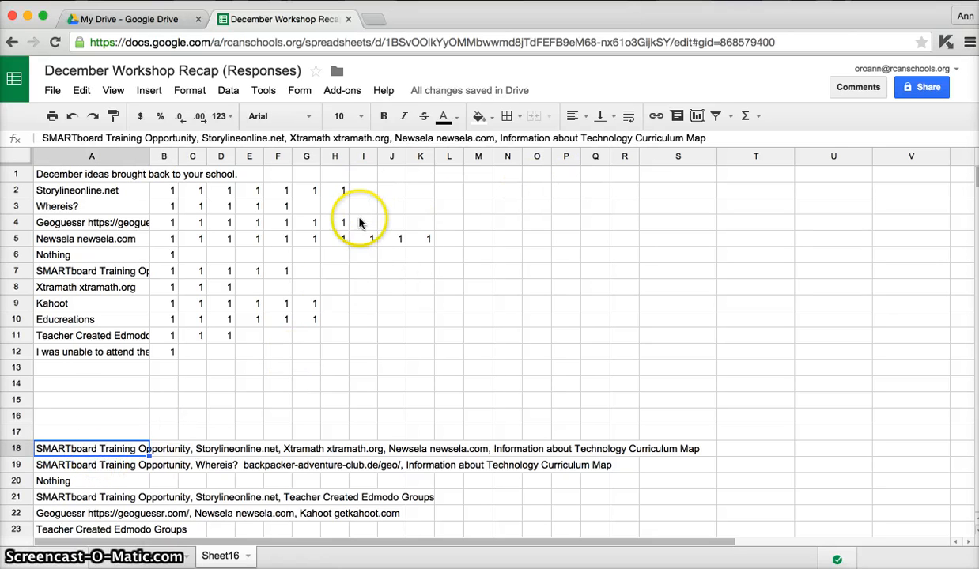
{"action": "left_click", "coordinate": [305, 273]}
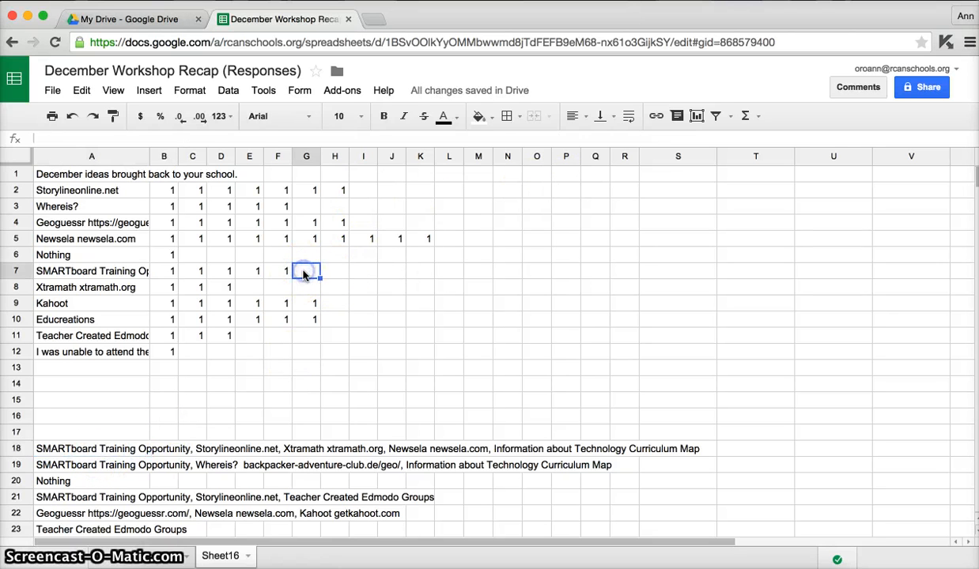
{"action": "type", "text": "1"}
{"action": "left_click", "coordinate": [360, 189]}
{"action": "type", "text": "1"}
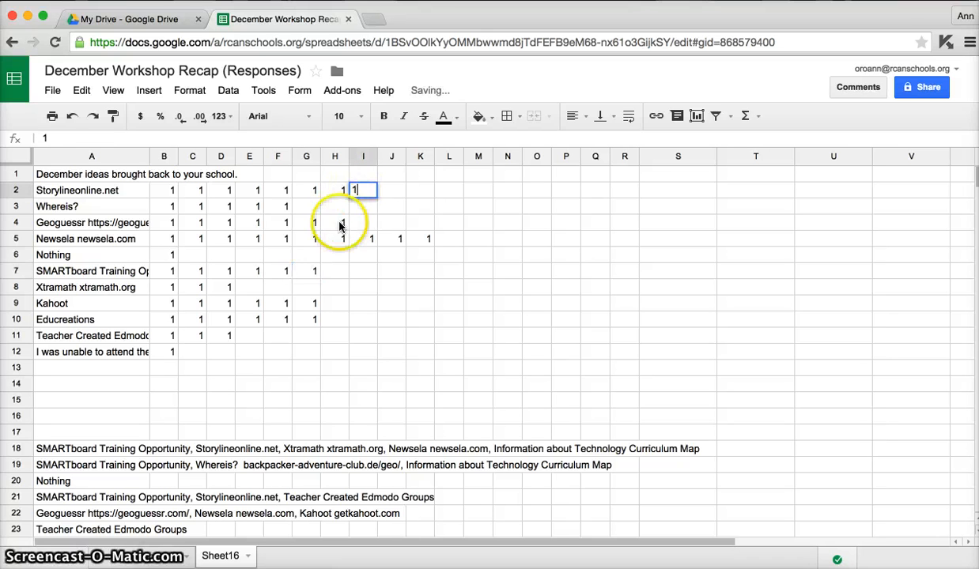
{"action": "left_click", "coordinate": [252, 288]}
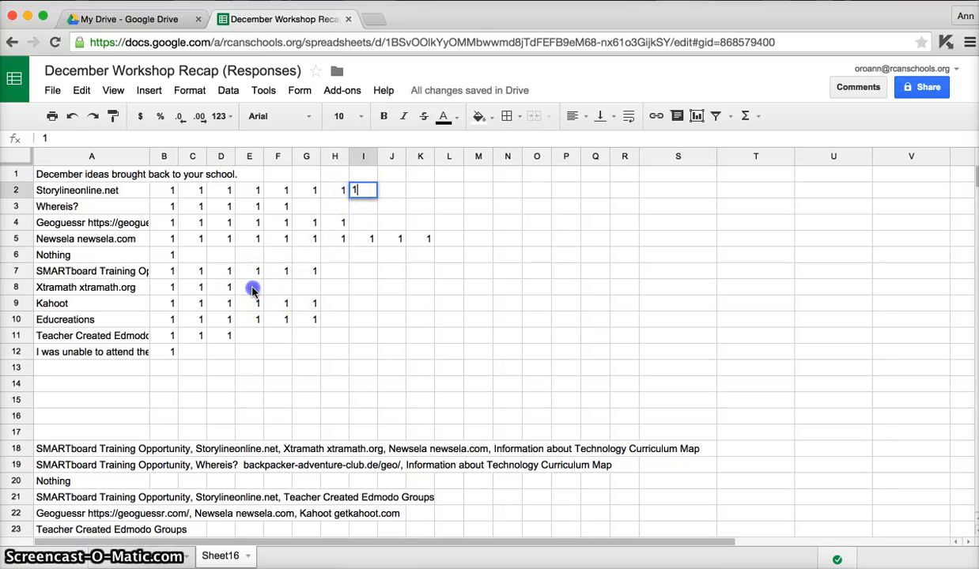
{"action": "type", "text": "1"}
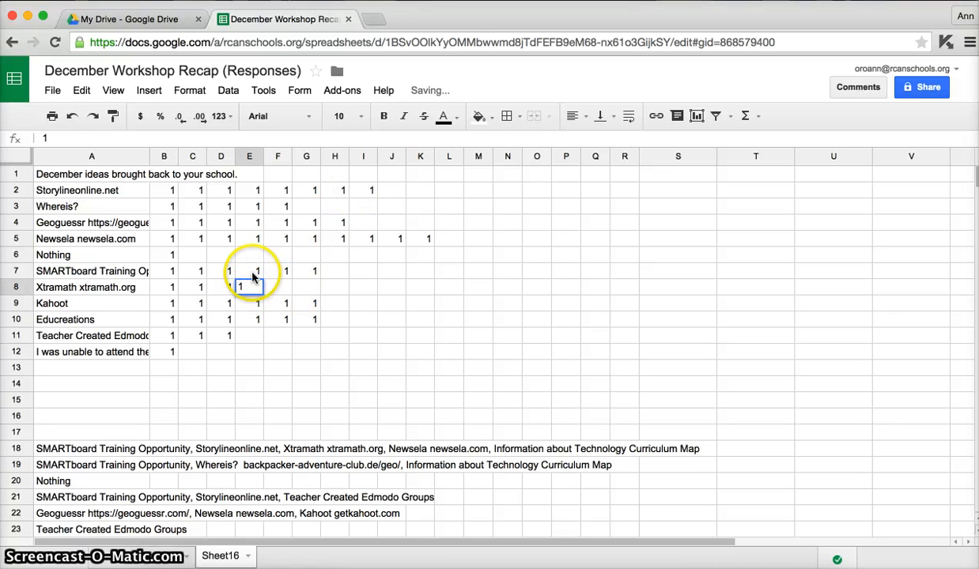
{"action": "left_click", "coordinate": [450, 242]}
{"action": "type", "text": "1"}
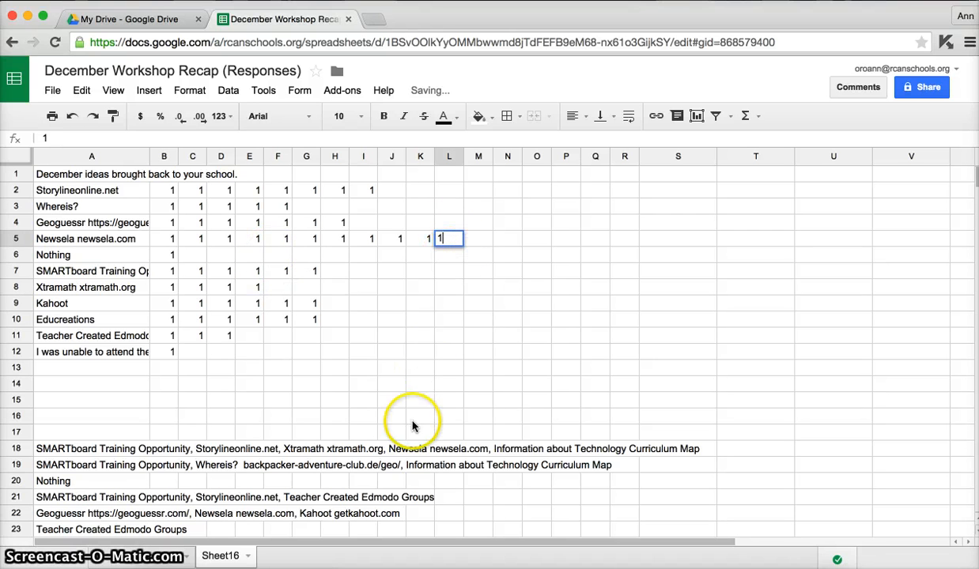
Move the response from cell A18 to A13 and trim it to only "Information about Technology Curriculum Map".
{"action": "left_click", "coordinate": [106, 451]}
{"action": "key", "text": "ctrl+c"}
{"action": "left_click", "coordinate": [109, 372]}
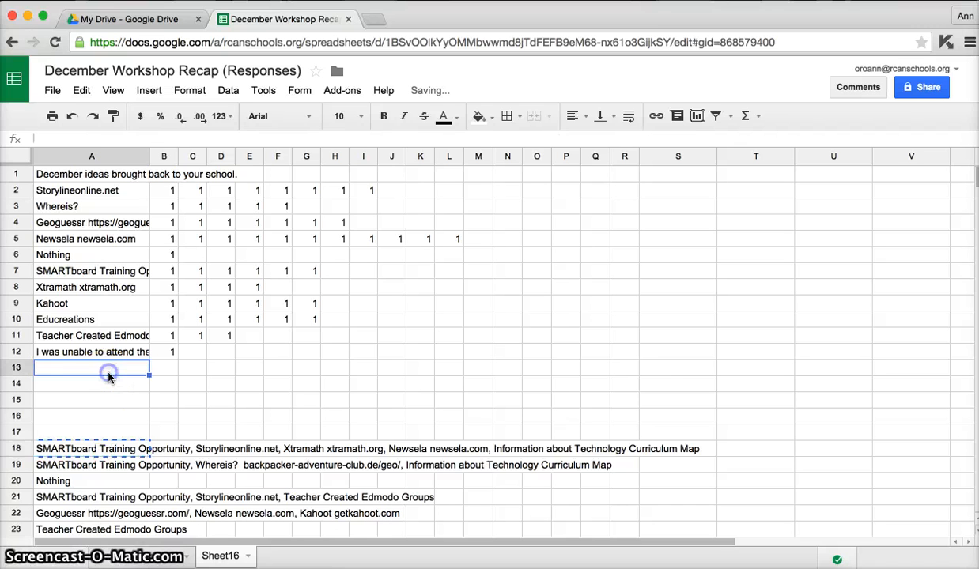
{"action": "key", "text": "ctrl+v"}
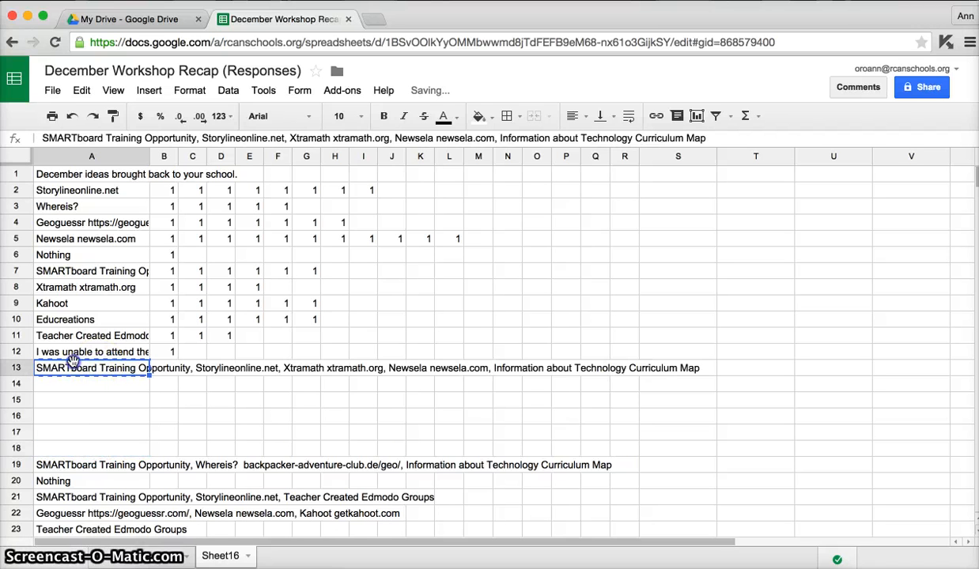
{"action": "double_click", "coordinate": [70, 372]}
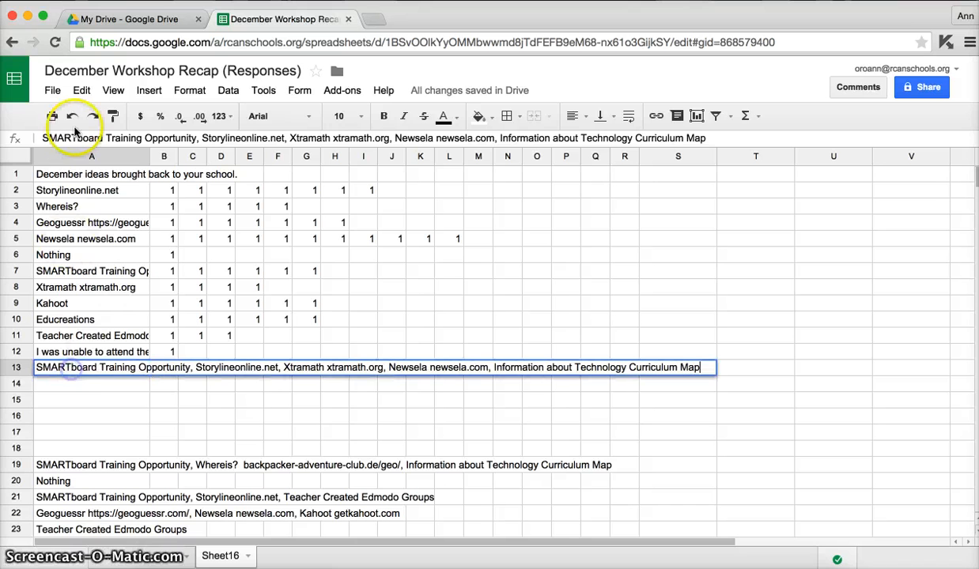
{"action": "left_click_drag", "start_coordinate": [81, 372], "coordinate": [531, 367]}
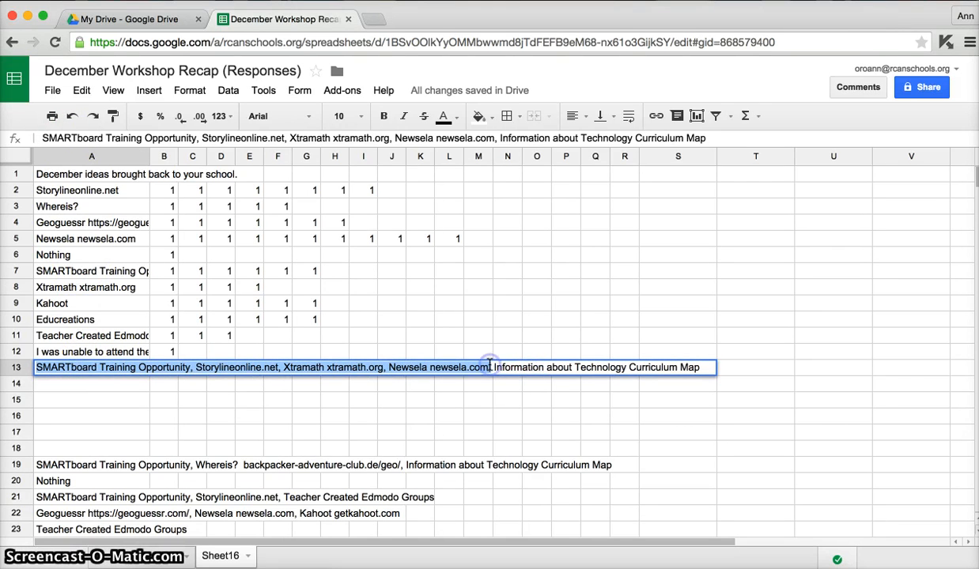
{"action": "key", "text": "BackSpace"}
{"action": "key", "text": "Tab"}
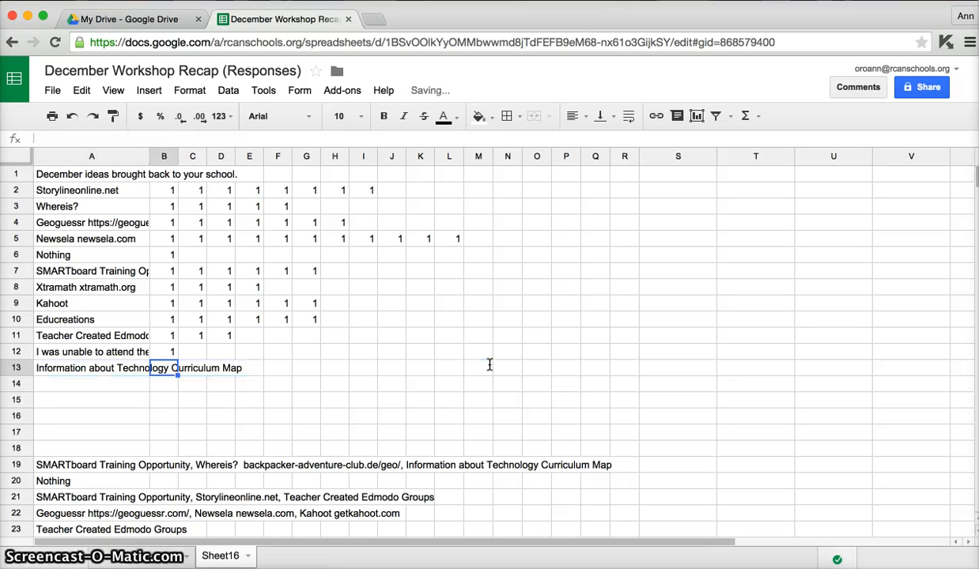
{"action": "key", "text": "Tab"}
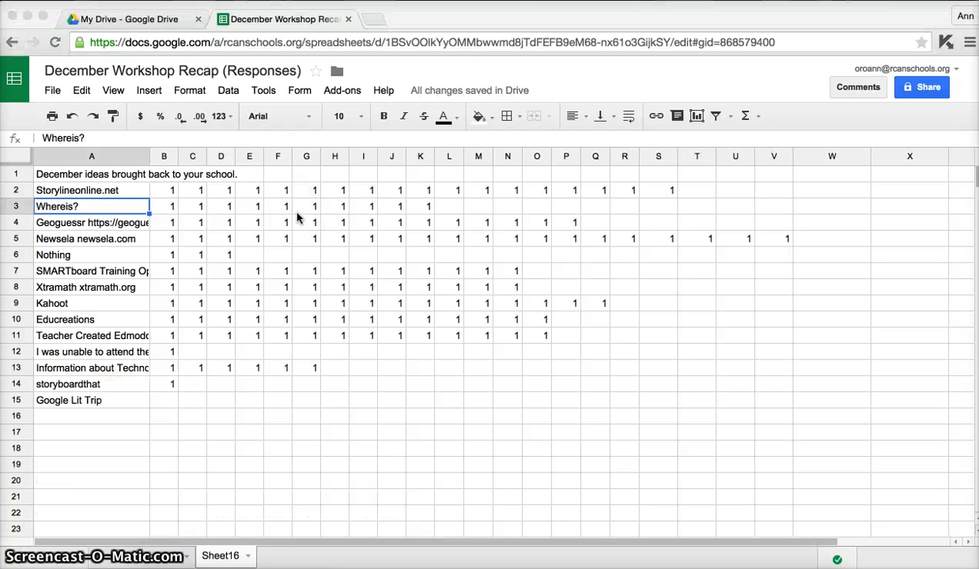
Narrow the tally columns B through V to a uniform width barely fitting a single digit.
{"action": "left_click", "coordinate": [165, 157]}
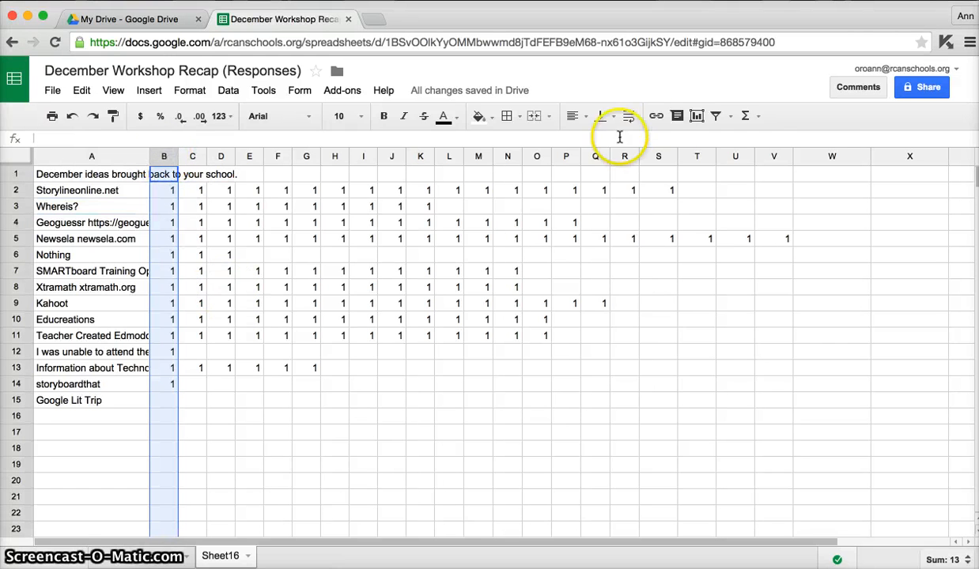
{"action": "left_click", "coordinate": [773, 158], "text": "shift"}
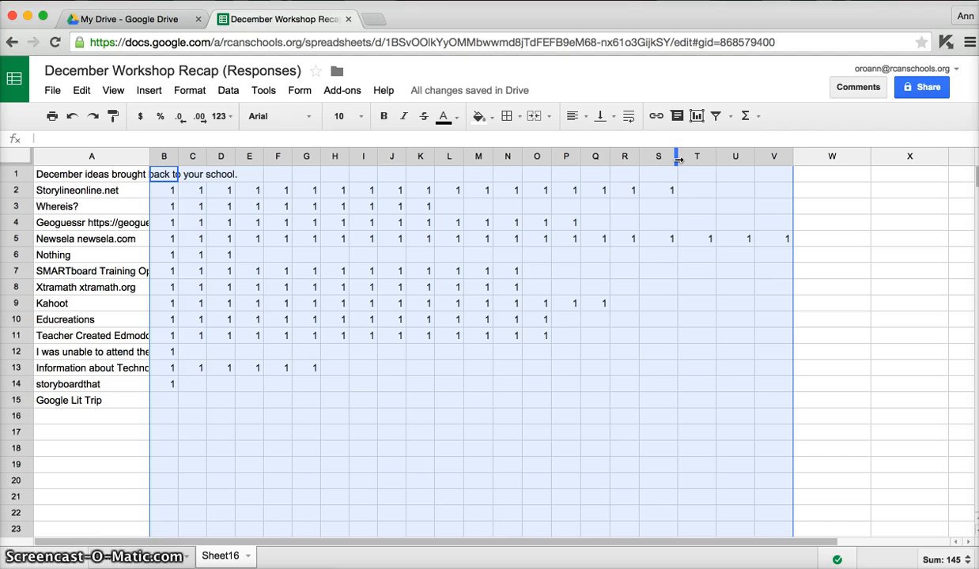
{"action": "left_click_drag", "start_coordinate": [678, 159], "coordinate": [653, 158]}
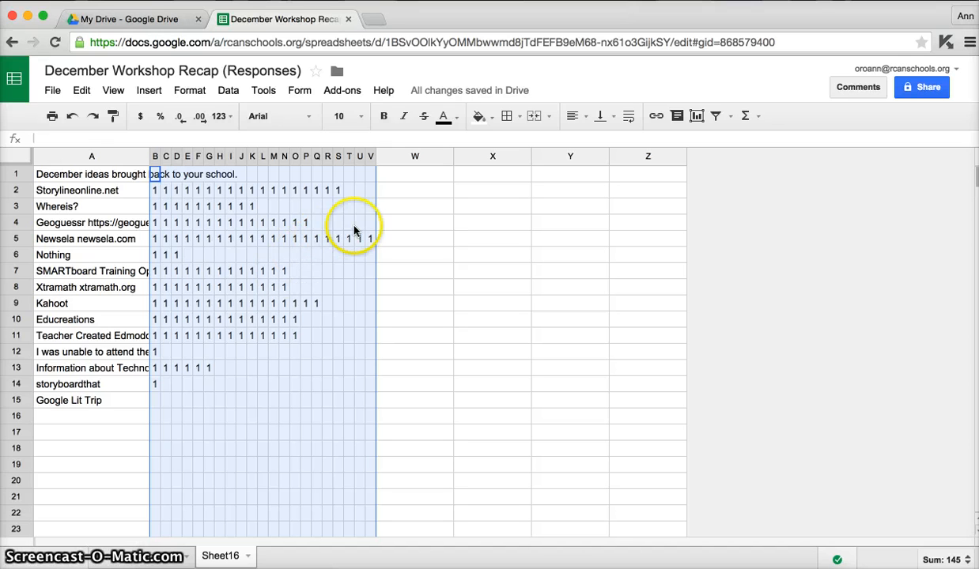
Enter the formula =sum(B2:V2) in cell W2 to total the Storylineonline.net tallies.
{"action": "left_click", "coordinate": [413, 193]}
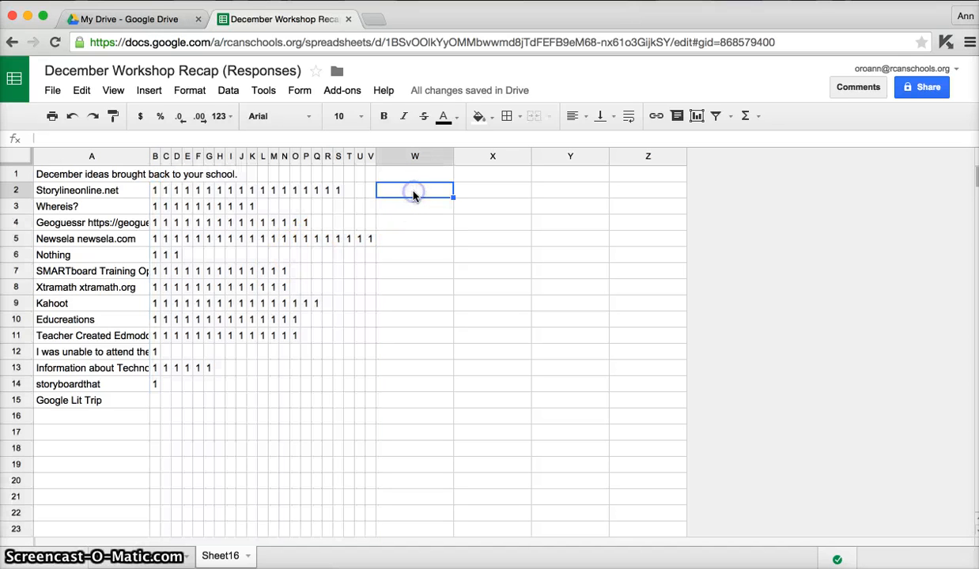
{"action": "type", "text": "=sum("}
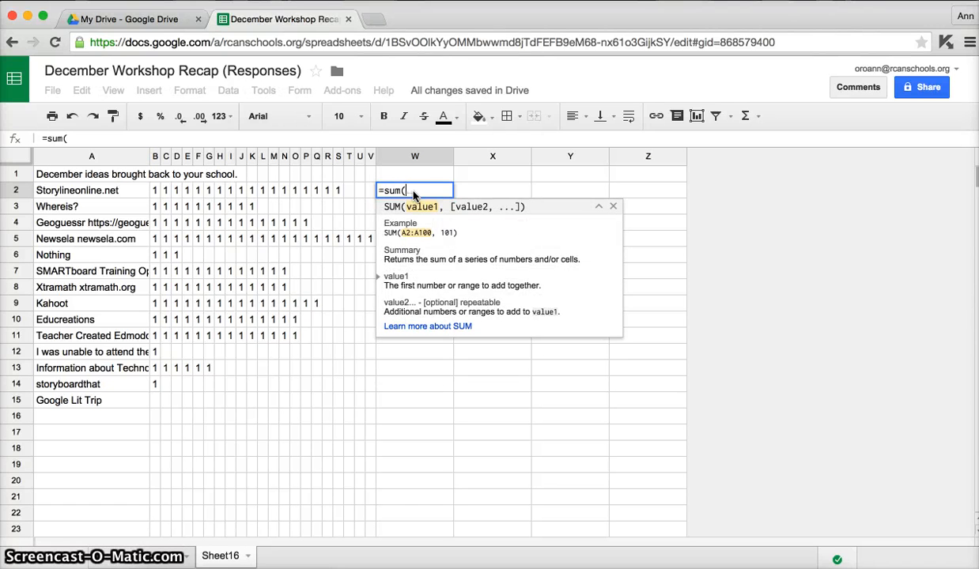
{"action": "key", "text": "Left"}
{"action": "key", "text": "shift+Left"}
{"action": "key", "text": "shift+Left"}
{"action": "key", "text": "shift+Left"}
{"action": "key", "text": "shift+Left"}
{"action": "key", "text": "shift+Left"}
{"action": "key", "text": "shift+Left"}
{"action": "key", "text": "shift+Left"}
{"action": "key", "text": "shift+Left"}
{"action": "key", "text": "shift+Left"}
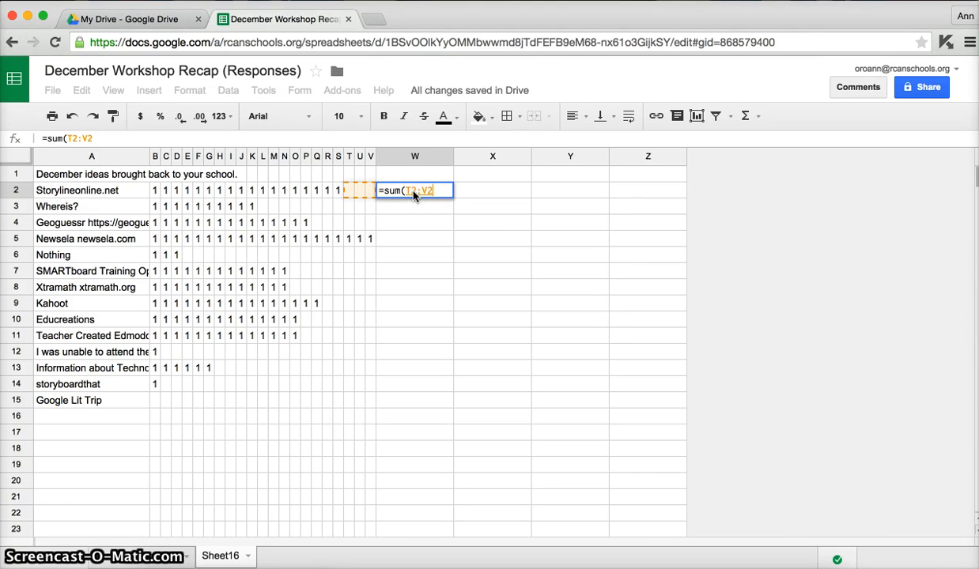
{"action": "key", "text": "shift+Left"}
{"action": "key", "text": "shift+Left"}
{"action": "key", "text": "shift+Left"}
{"action": "key", "text": "shift+Left"}
{"action": "key", "text": "shift+Left"}
{"action": "key", "text": "shift+Left"}
{"action": "key", "text": "shift+Left"}
{"action": "key", "text": "shift+Left"}
{"action": "key", "text": "shift+Left"}
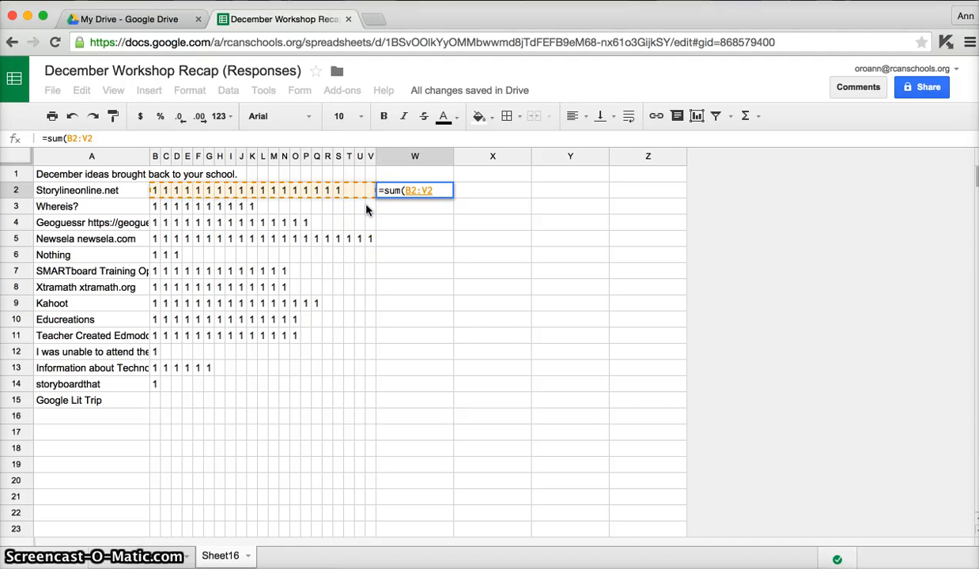
{"action": "type", "text": ")"}
{"action": "key", "text": "Return"}
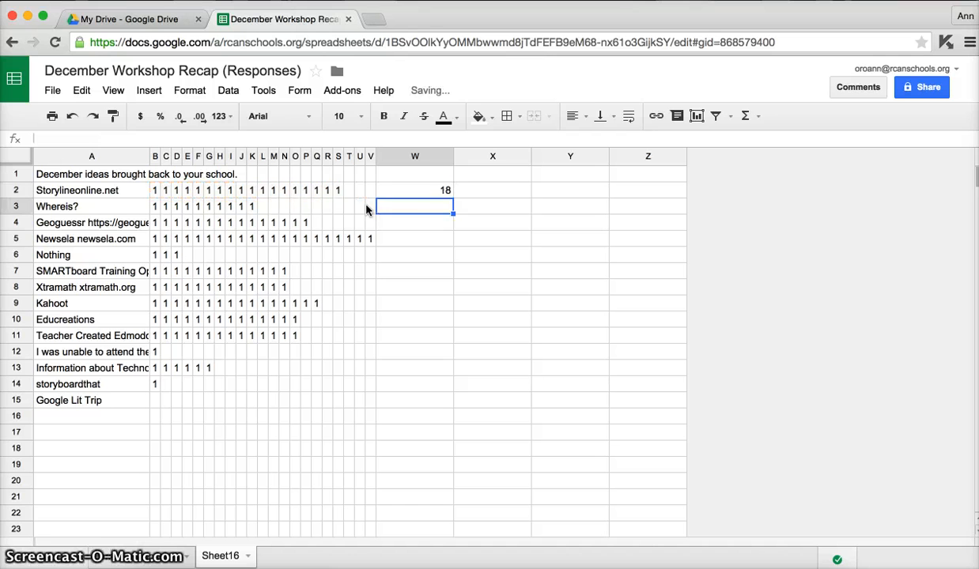
Copy the sum formula from cell W2 into cells W3 through W15.
{"action": "left_click", "coordinate": [433, 193]}
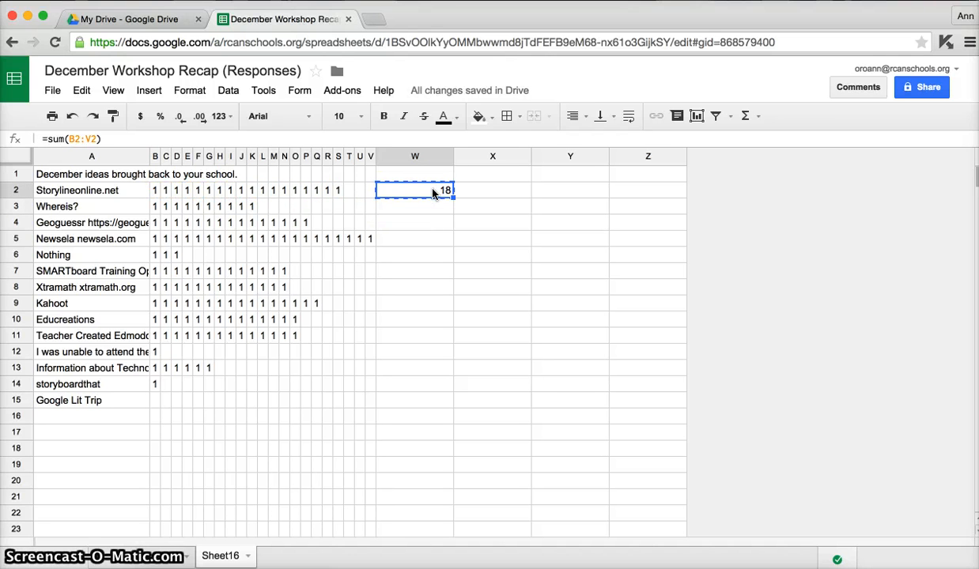
{"action": "key", "text": "Down"}
{"action": "key", "text": "shift+Down"}
{"action": "key", "text": "shift+Down"}
{"action": "key", "text": "shift+Down"}
{"action": "key", "text": "shift+Down"}
{"action": "key", "text": "shift+Down"}
{"action": "key", "text": "shift+Down"}
{"action": "key", "text": "shift+Down"}
{"action": "key", "text": "shift+Down"}
{"action": "key", "text": "shift+Down"}
{"action": "key", "text": "shift+Down"}
{"action": "key", "text": "shift+Down"}
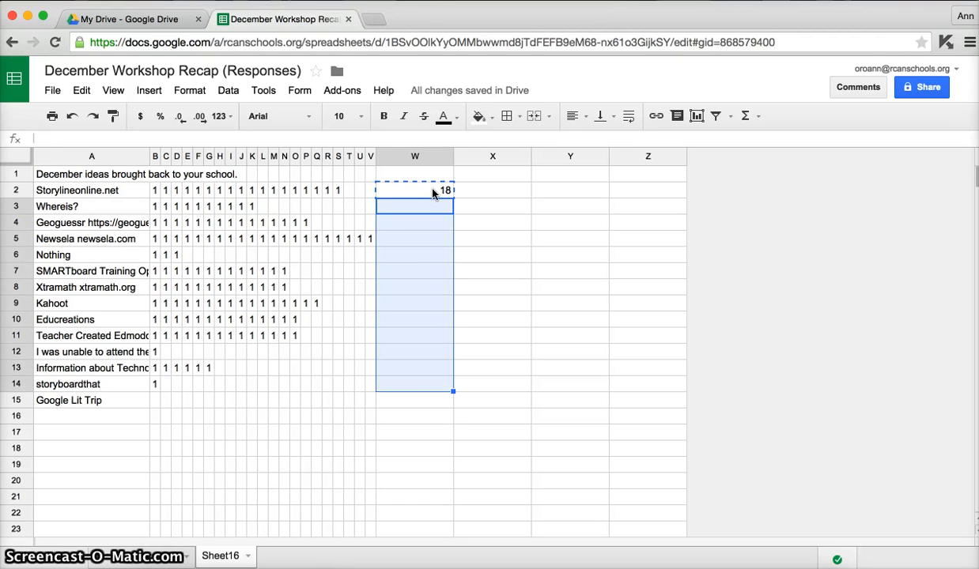
{"action": "key", "text": "shift+Down"}
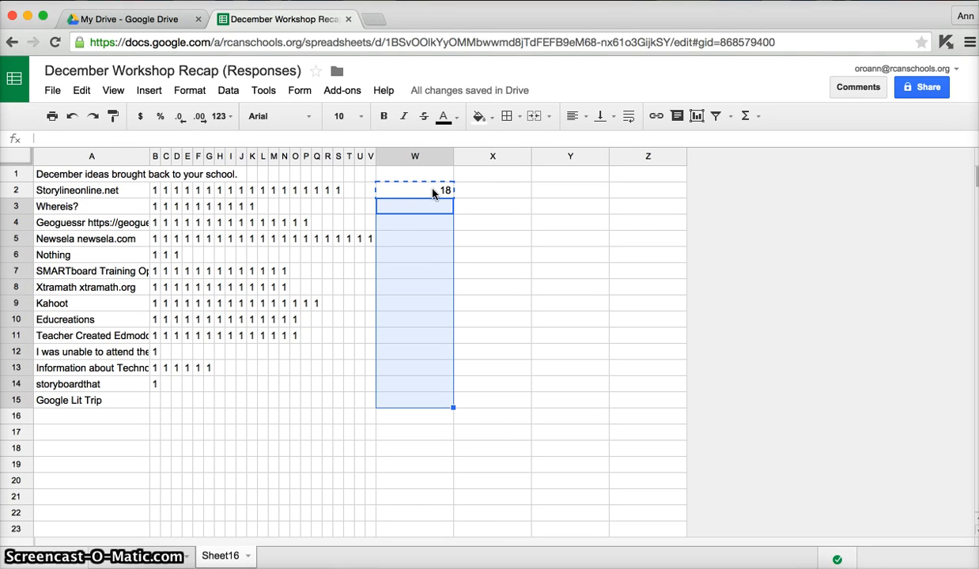
{"action": "key", "text": "ctrl+v"}
Enter the missing tally of 1 for Google Lit Trip in cell B15.
{"action": "left_click", "coordinate": [154, 397]}
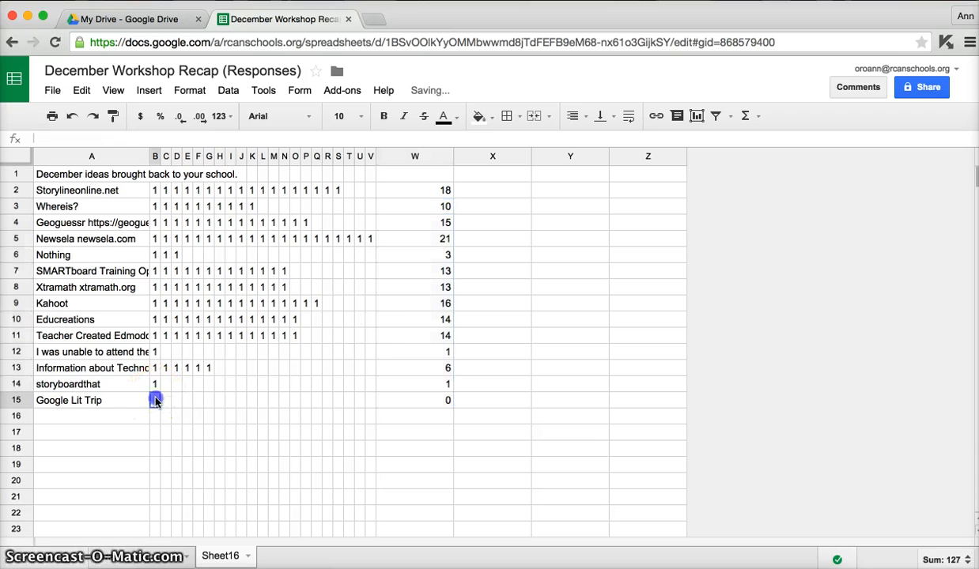
{"action": "type", "text": "1"}
{"action": "key", "text": "Tab"}
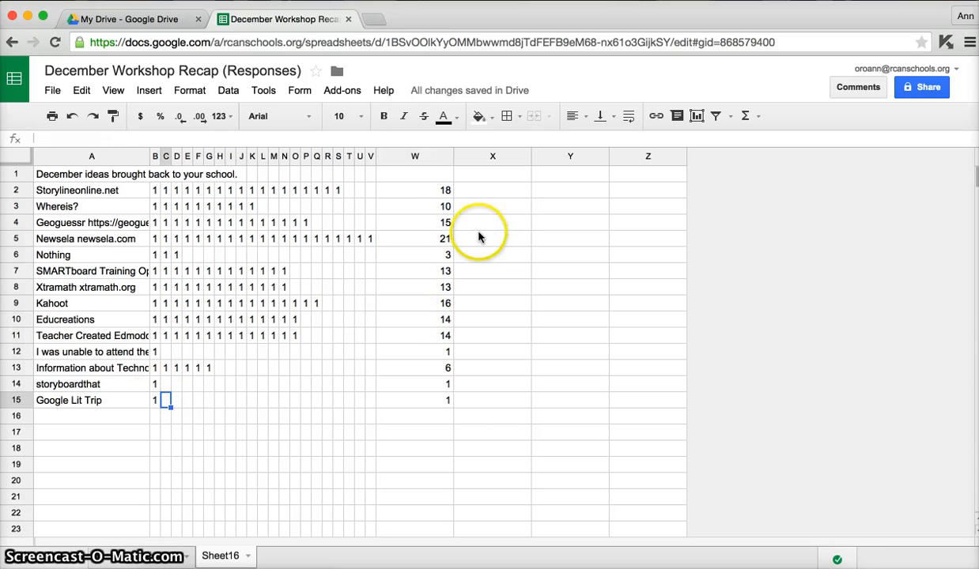
Check the sum formulas in cells W2, W3 and W4 for the correct row ranges.
{"action": "left_click", "coordinate": [444, 195]}
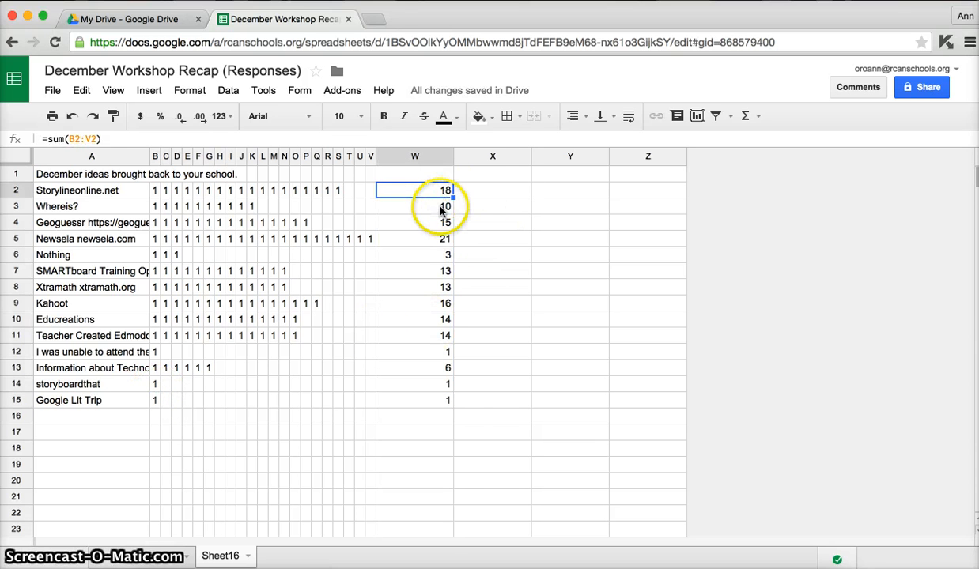
{"action": "left_click", "coordinate": [440, 209]}
{"action": "left_click", "coordinate": [441, 223]}
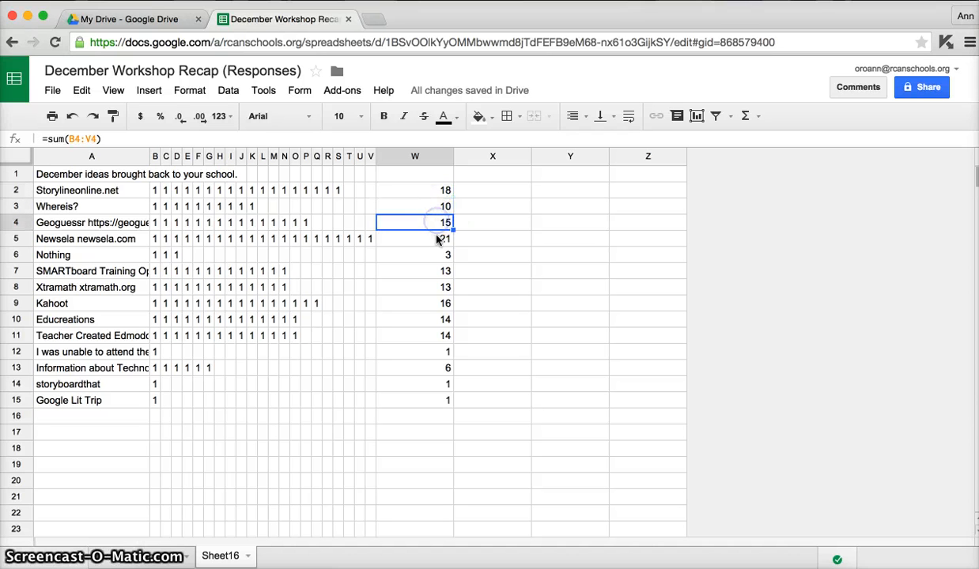
Copy the totals in W2:W15 into column X from X2 as values only, and compare the contents of X2 and W2.
{"action": "left_click", "coordinate": [441, 189]}
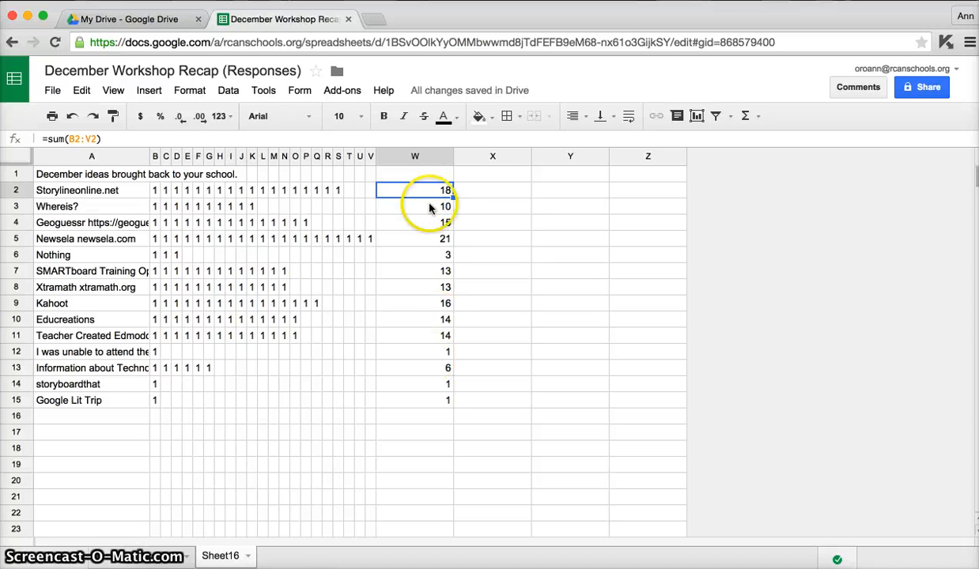
{"action": "left_click", "coordinate": [426, 401], "text": "shift"}
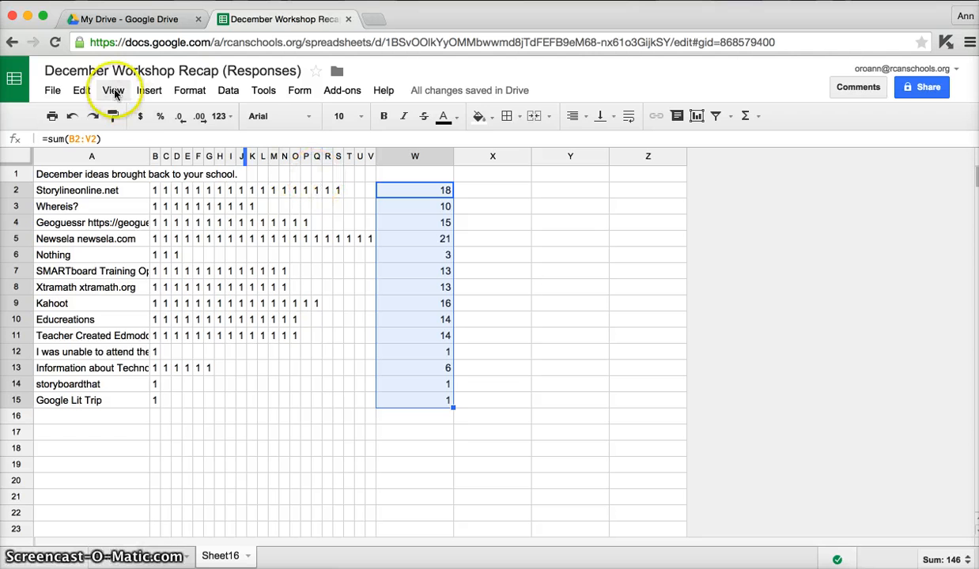
{"action": "left_click", "coordinate": [82, 90]}
{"action": "left_click", "coordinate": [103, 187]}
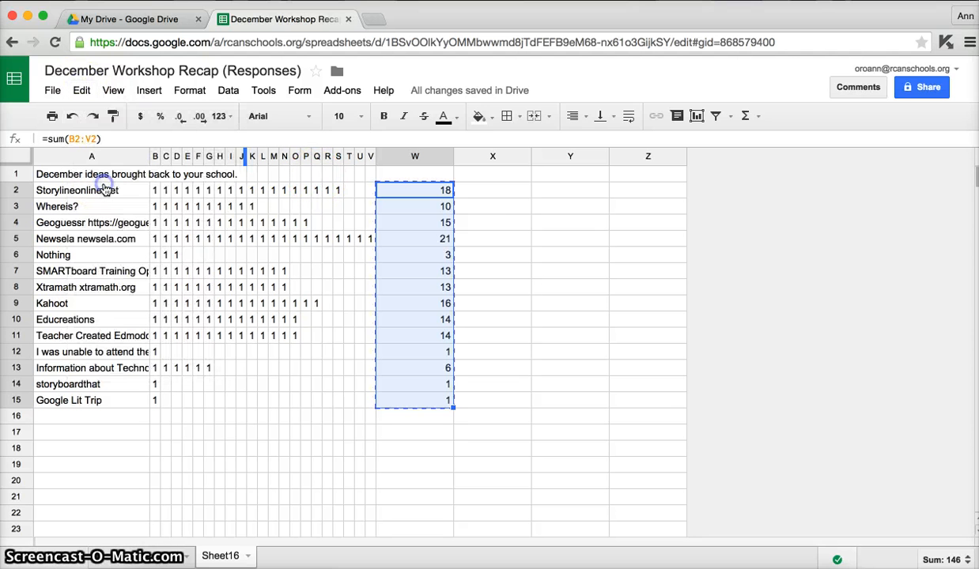
{"action": "left_click", "coordinate": [484, 189]}
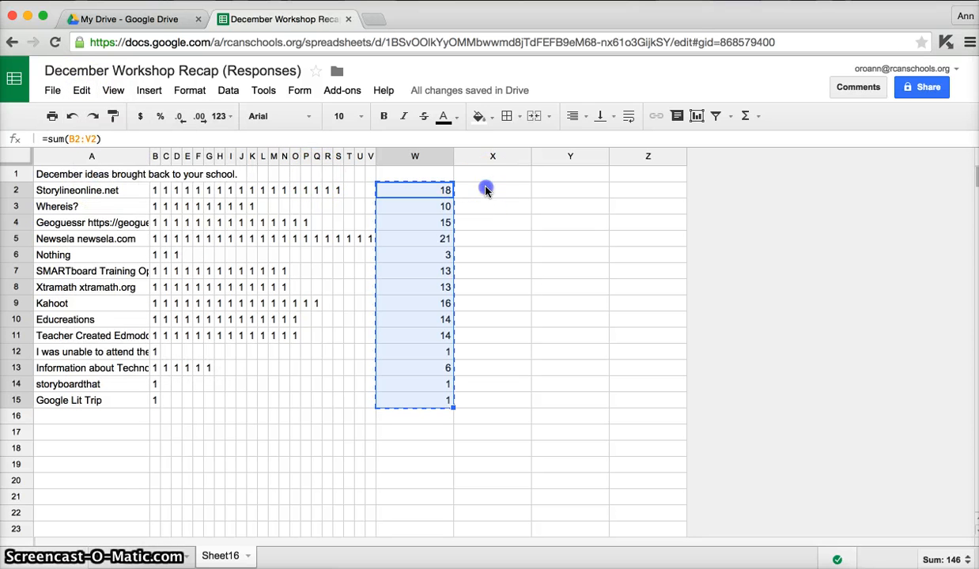
{"action": "left_click", "coordinate": [82, 93]}
{"action": "mouse_move", "coordinate": [111, 230]}
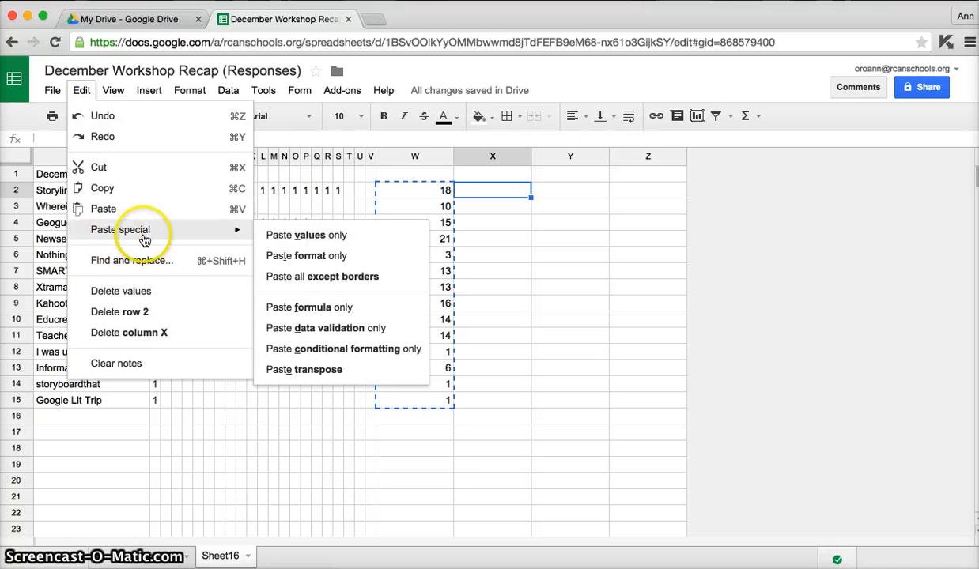
{"action": "left_click", "coordinate": [305, 235]}
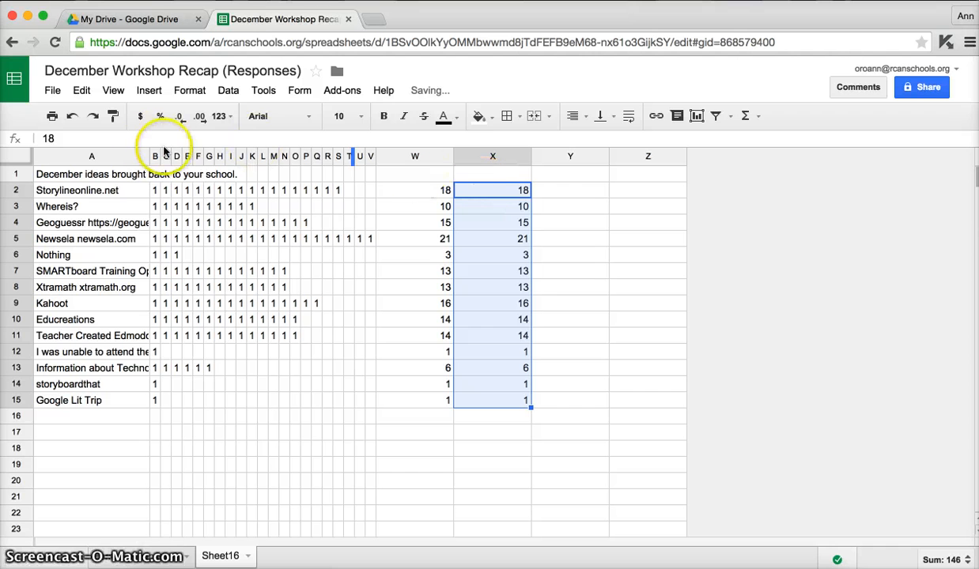
{"action": "left_click", "coordinate": [49, 138]}
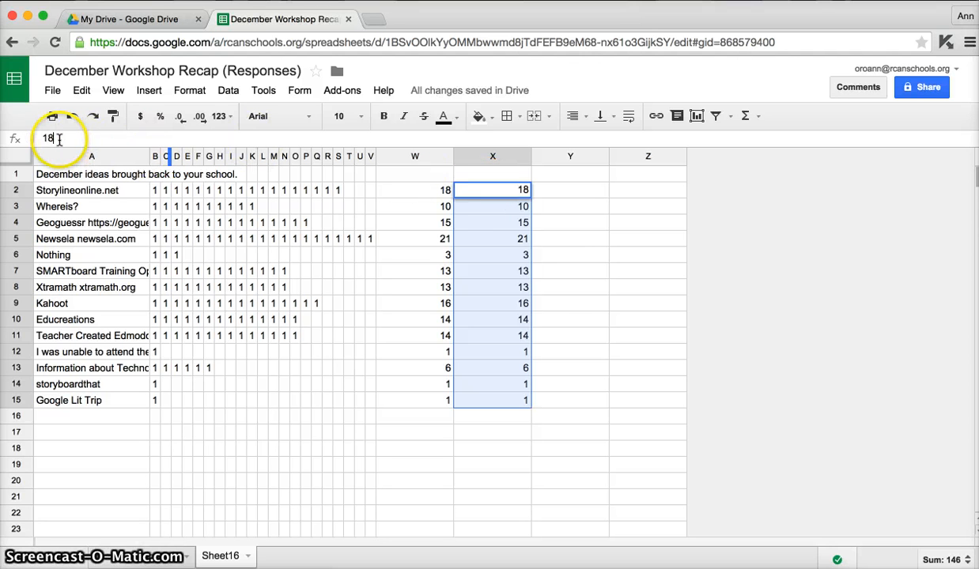
{"action": "left_click", "coordinate": [429, 194]}
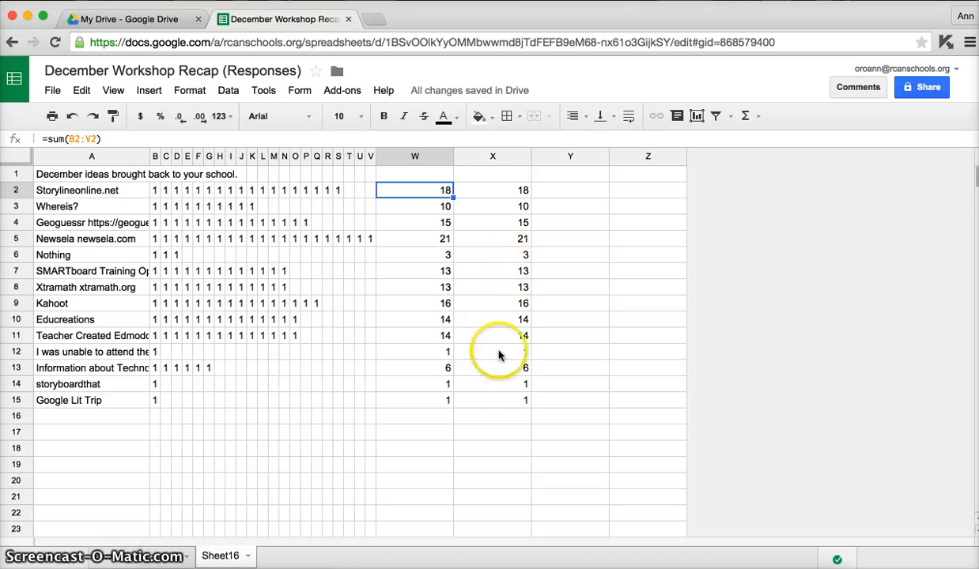
Sort the sheet by column X in descending order (Z → A) with the range A2:X15 selected.
{"action": "left_click", "coordinate": [492, 401]}
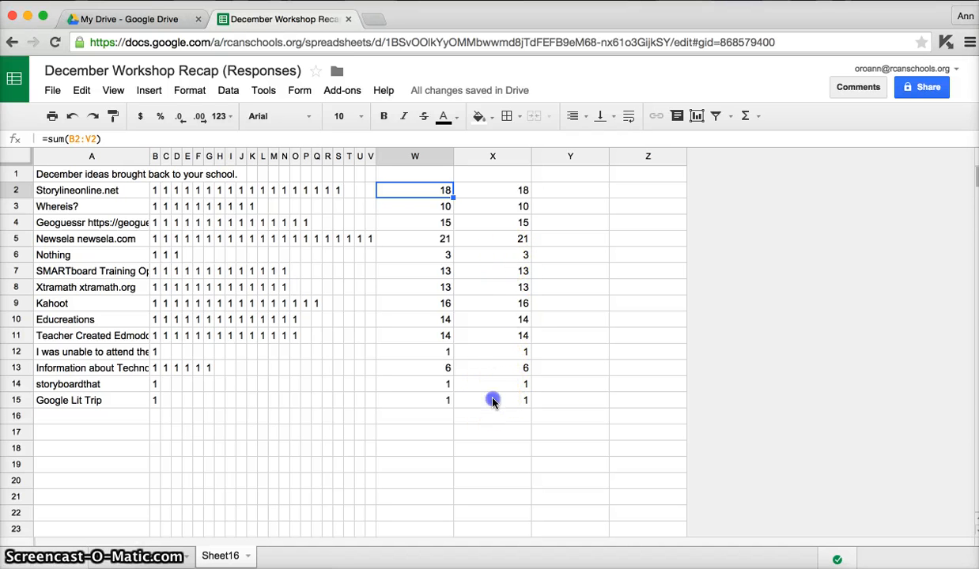
{"action": "left_click", "coordinate": [93, 197], "text": "shift"}
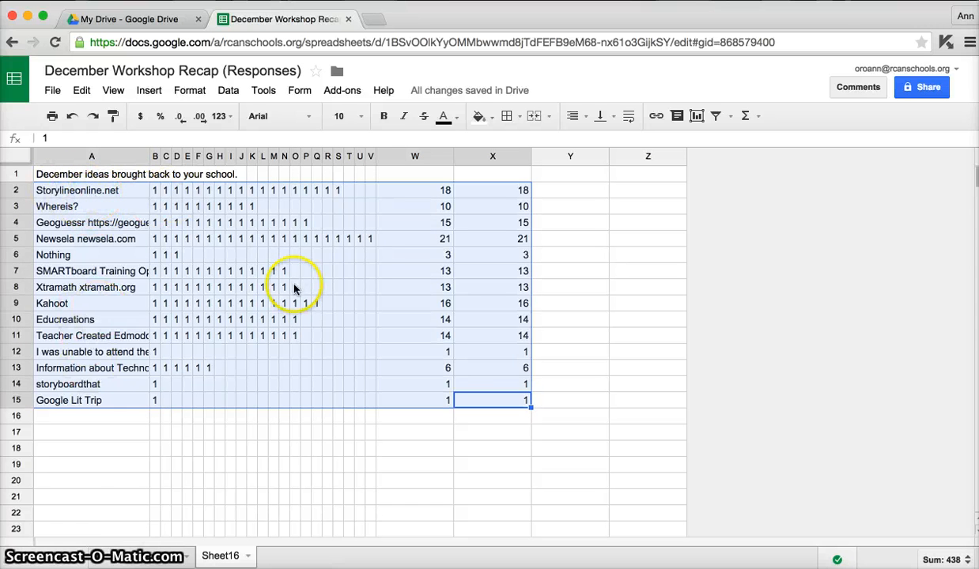
{"action": "left_click", "coordinate": [229, 90]}
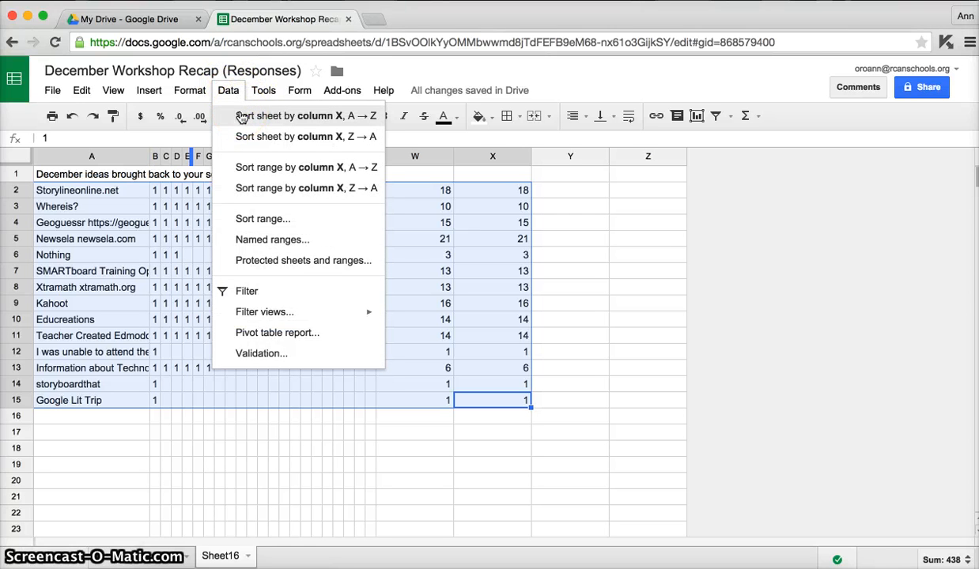
{"action": "left_click", "coordinate": [294, 138]}
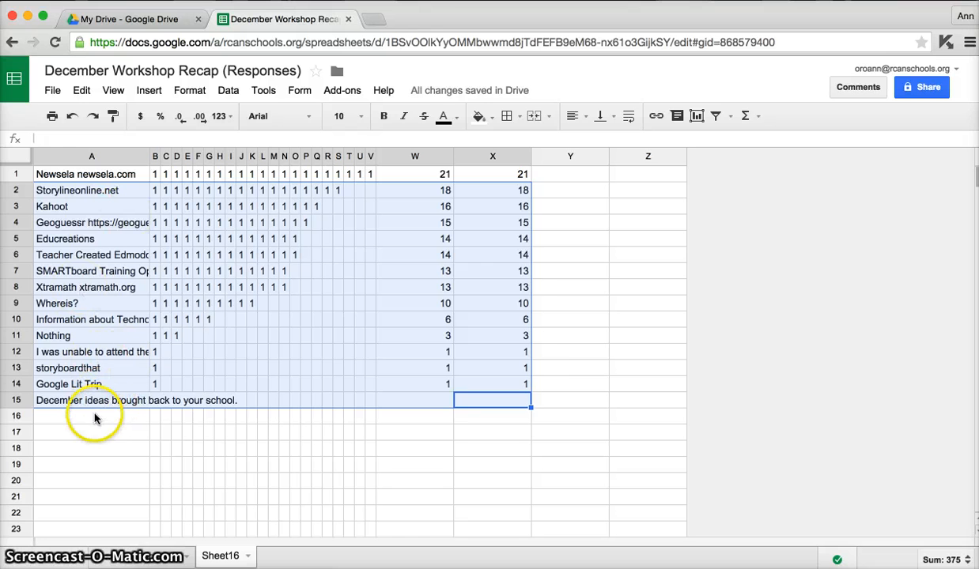
{"action": "left_click", "coordinate": [71, 401]}
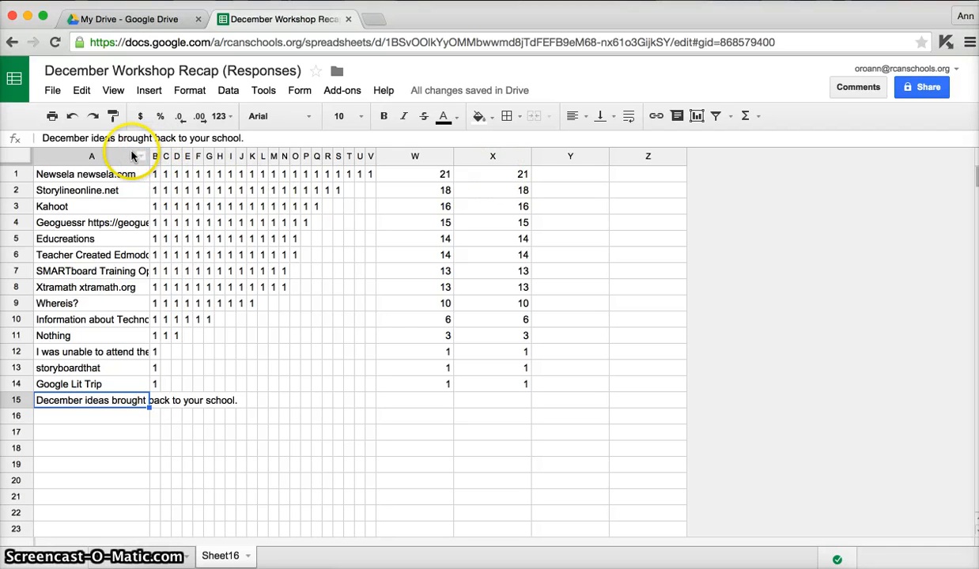
Insert one column to the right of column A and widen column A to fit the full idea names.
{"action": "right_click", "coordinate": [111, 158]}
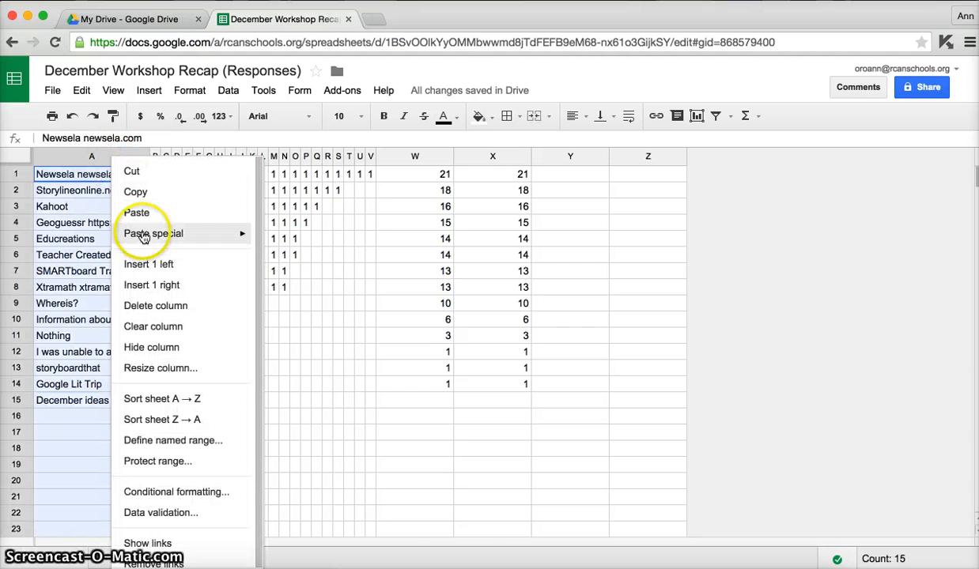
{"action": "mouse_move", "coordinate": [143, 237]}
{"action": "left_click", "coordinate": [151, 284]}
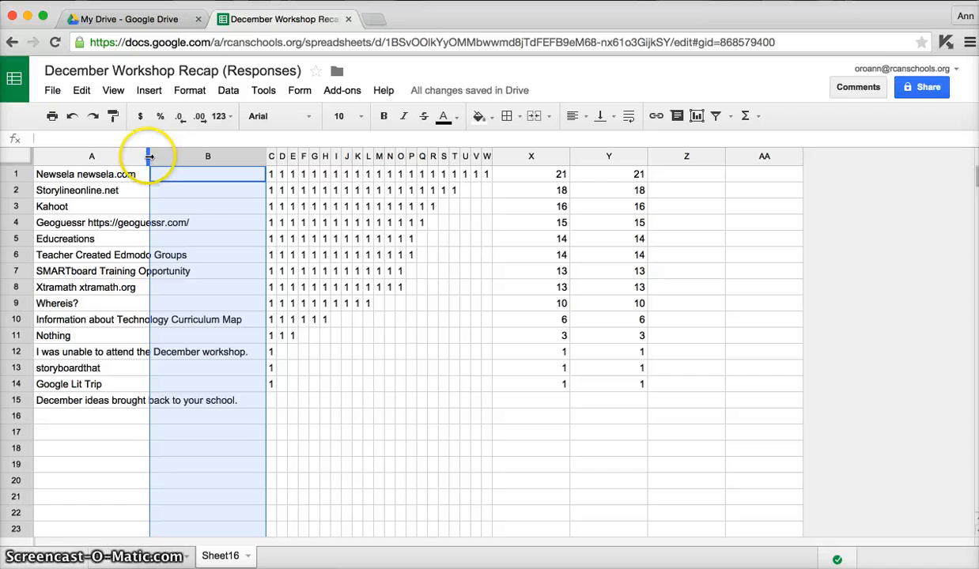
{"action": "left_click_drag", "start_coordinate": [149, 157], "coordinate": [257, 157]}
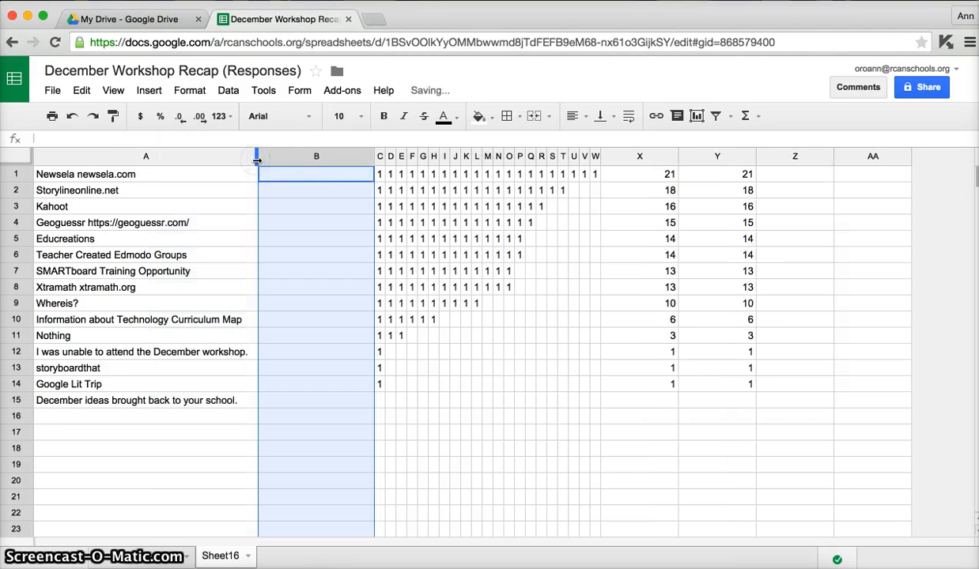
Copy the totals from Y1:Y14 into the blank column B starting at B1, and narrow column B to suit the numbers.
{"action": "left_click_drag", "start_coordinate": [736, 176], "coordinate": [735, 385]}
{"action": "right_click", "coordinate": [734, 385]}
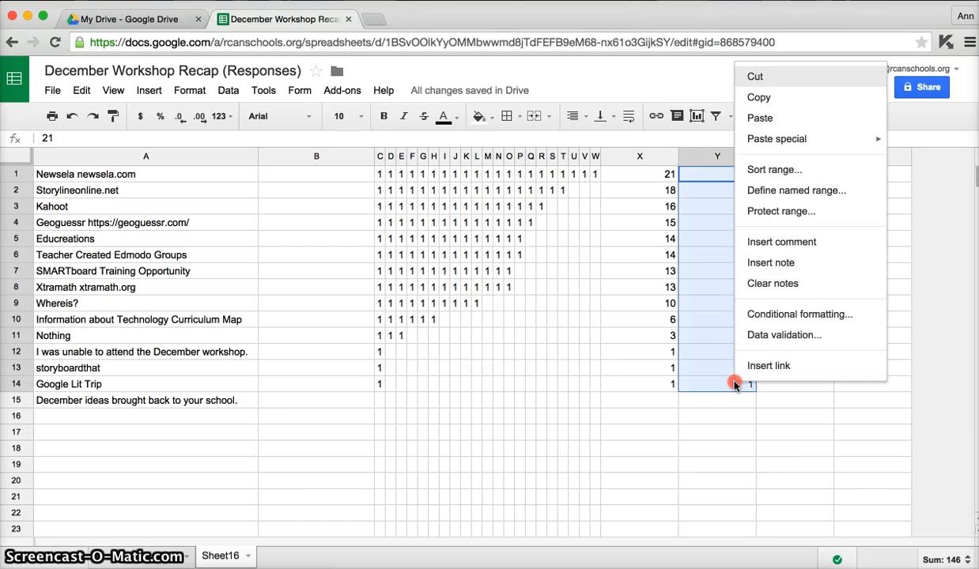
{"action": "left_click", "coordinate": [765, 95]}
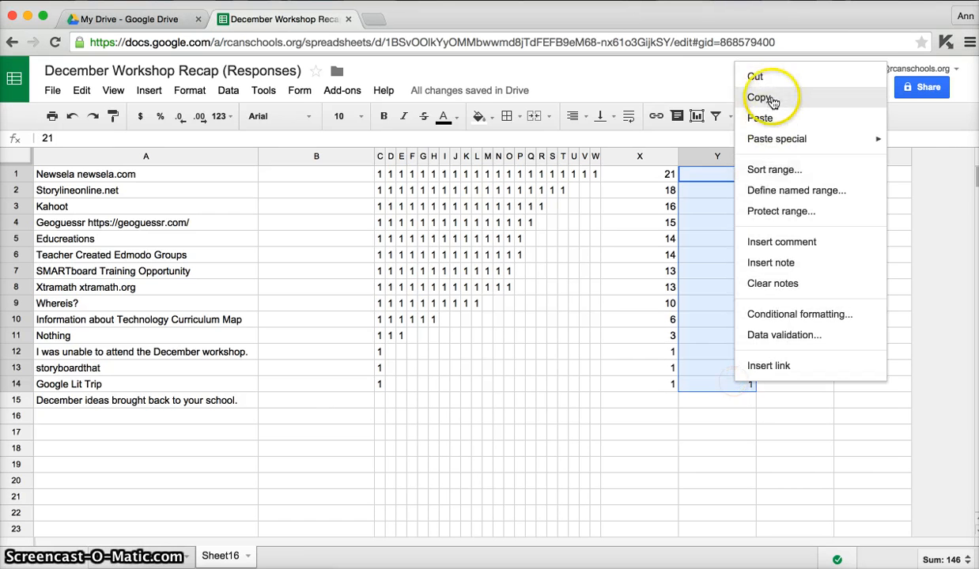
{"action": "left_click", "coordinate": [301, 173]}
{"action": "right_click", "coordinate": [300, 173]}
{"action": "left_click", "coordinate": [323, 229]}
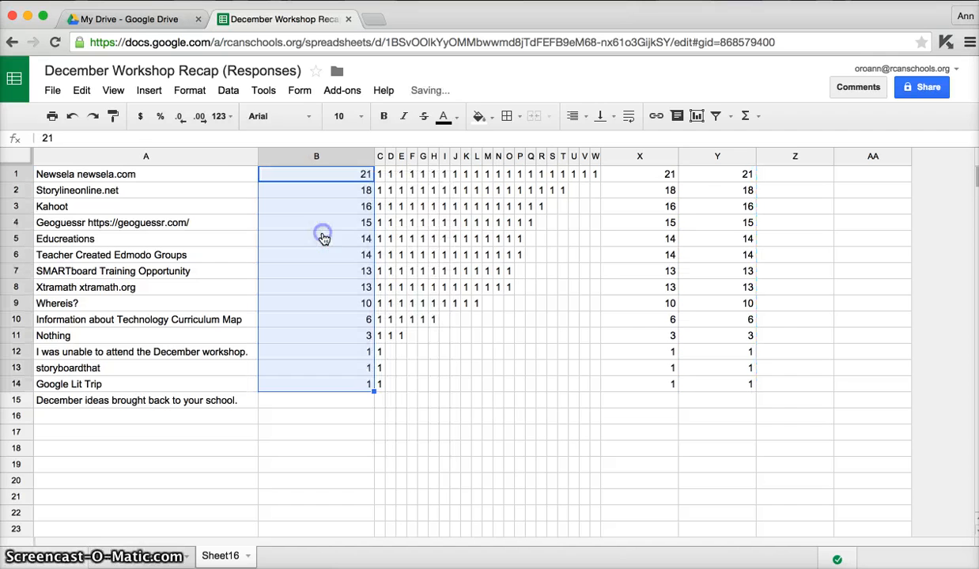
{"action": "double_click", "coordinate": [374, 156]}
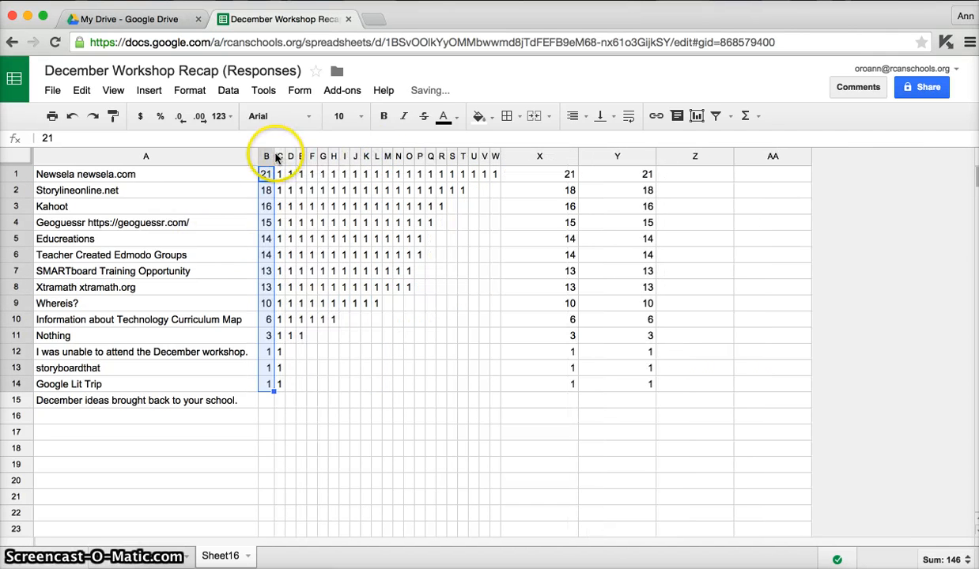
{"action": "left_click_drag", "start_coordinate": [274, 156], "coordinate": [307, 157]}
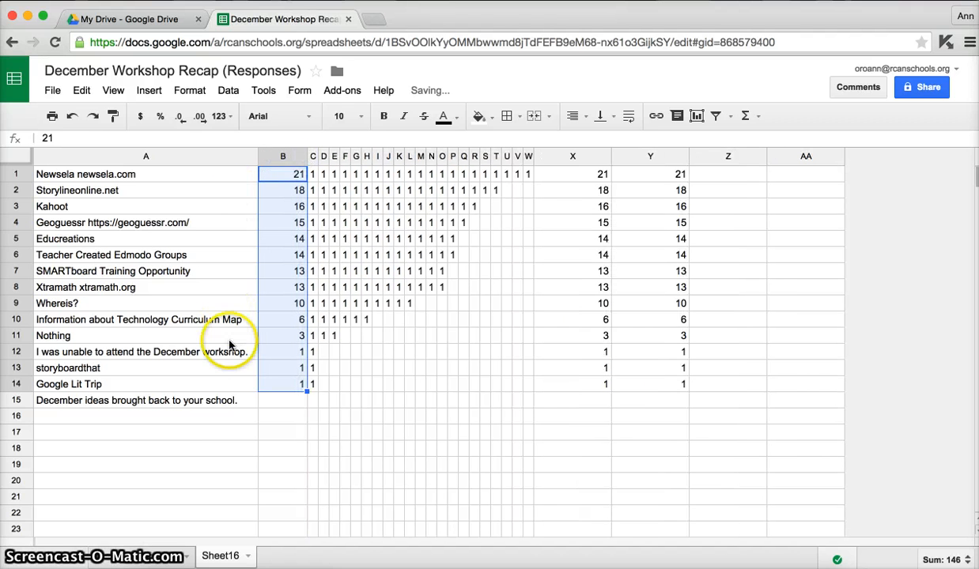